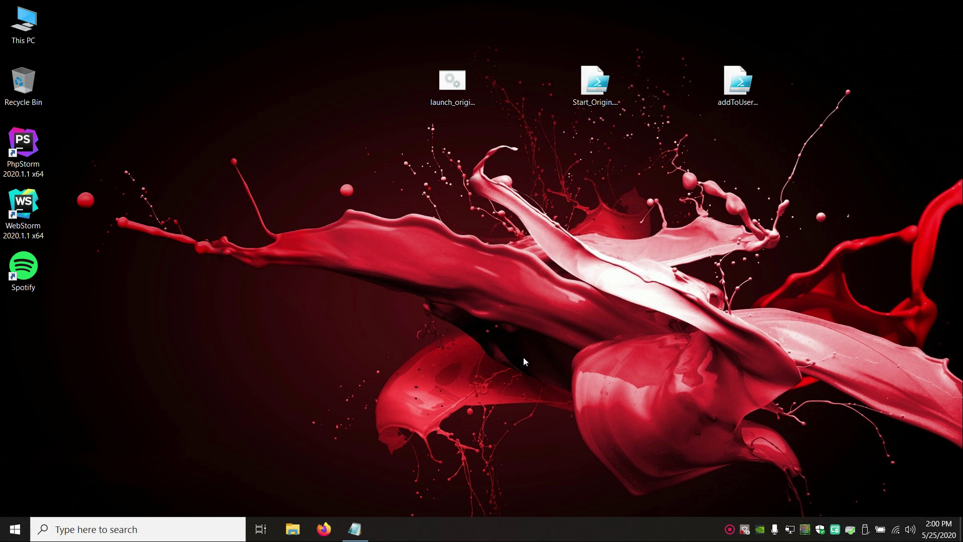
Step: Open the Start_Origin.ps1 script for editing, examine its Origin path note and Start-Process line, and close the editor
key(super+r)
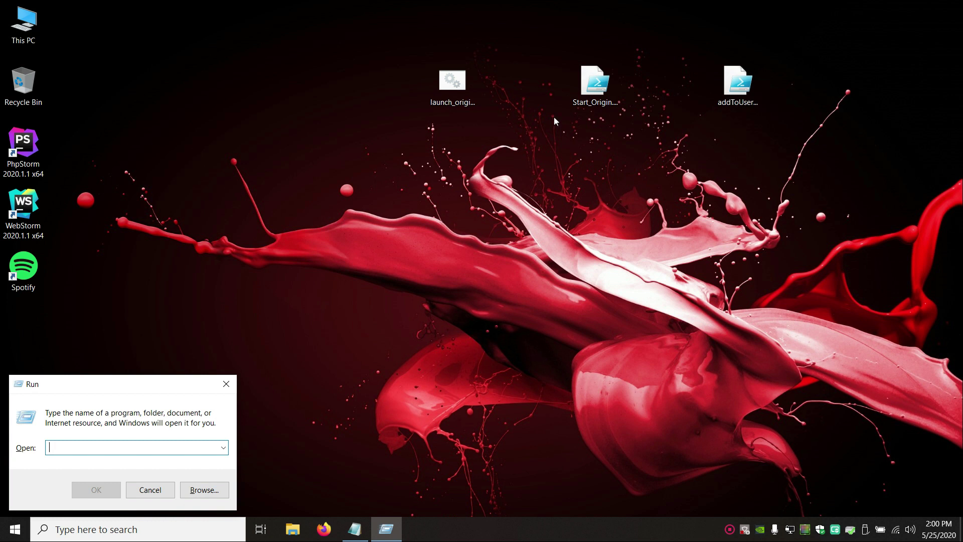
right_click(597, 84)
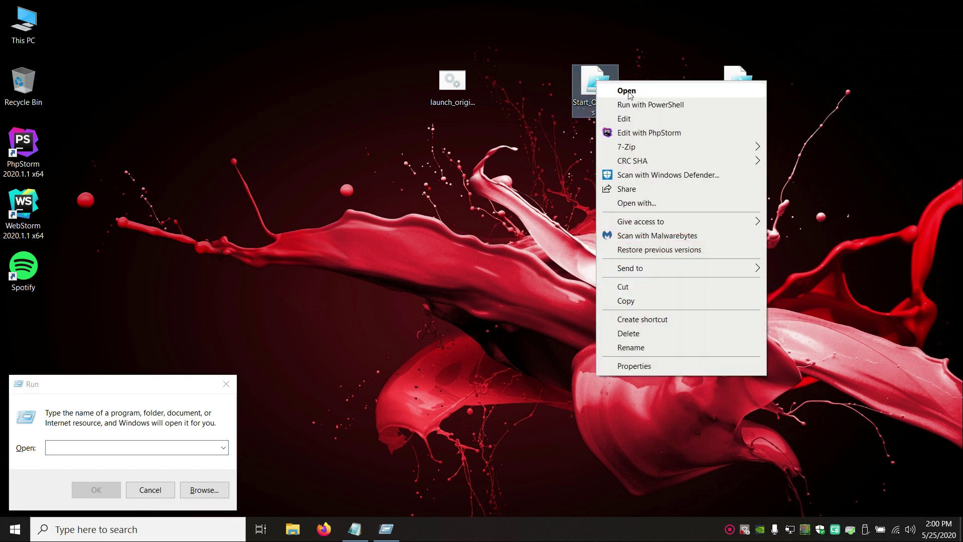
click(663, 121)
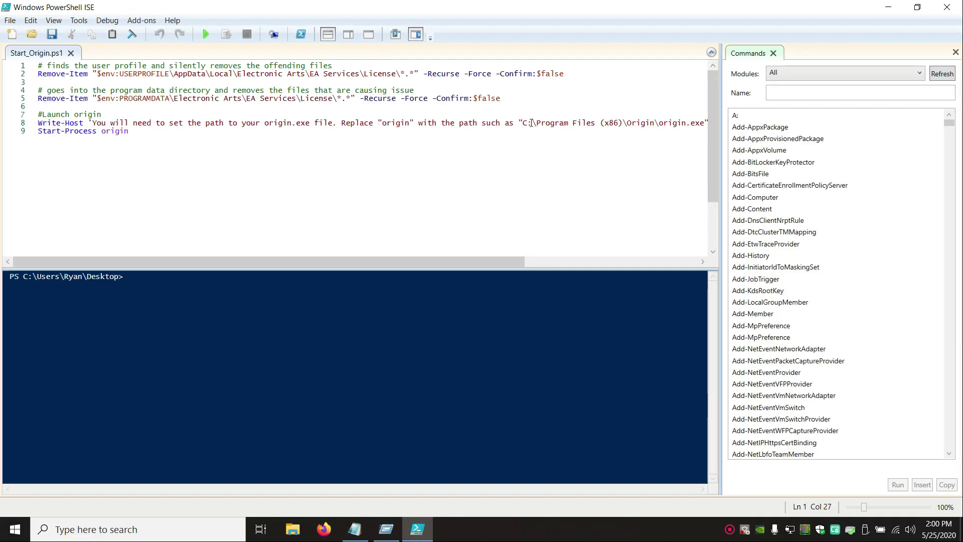
drag(519, 123, 166, 165)
click(139, 133)
double_click(115, 132)
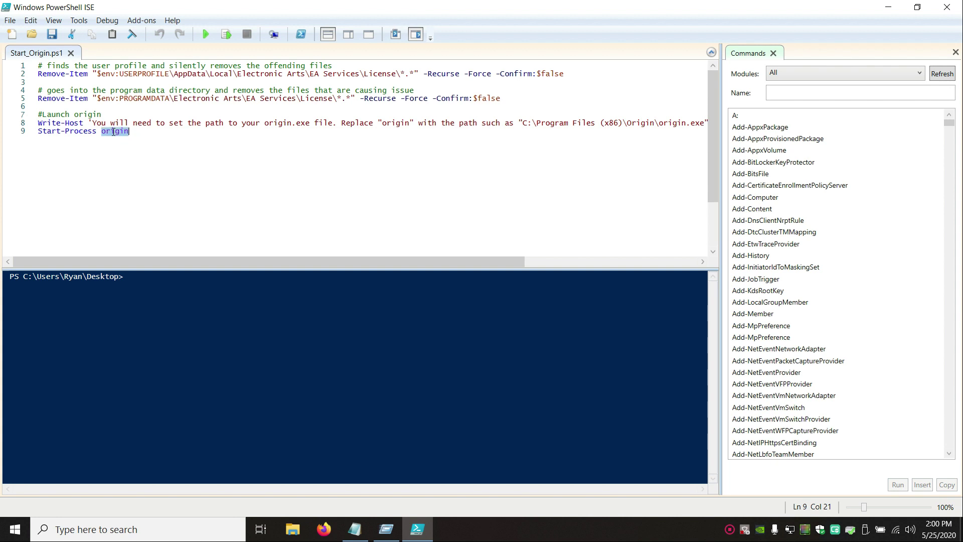
double_click(582, 123)
click(581, 122)
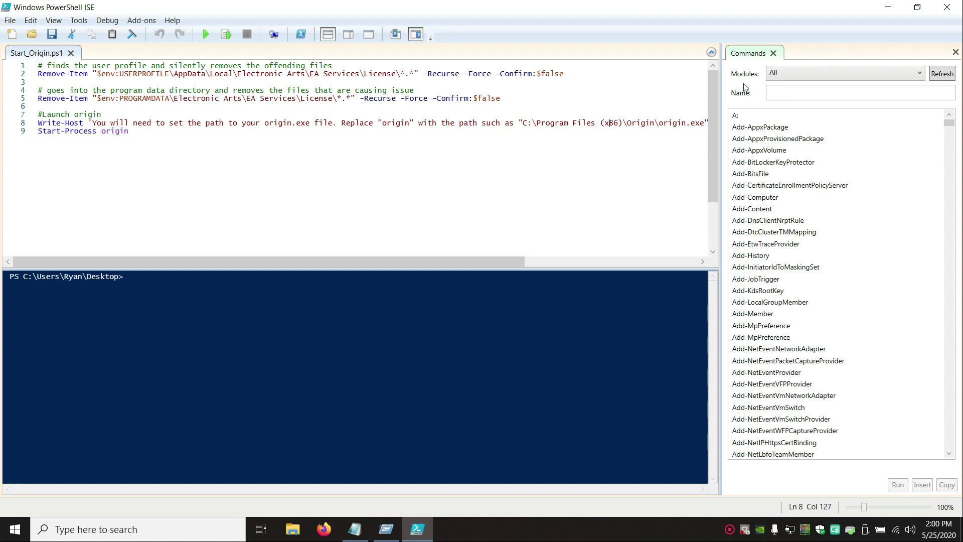
click(946, 8)
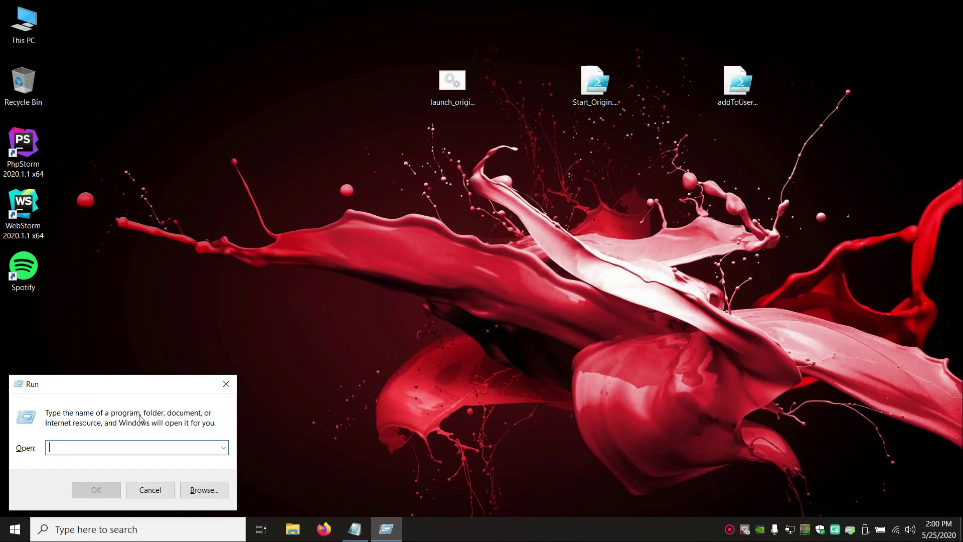
Step: Launch Origin with the Run command "origin" and close its sign-in window
text(origin)
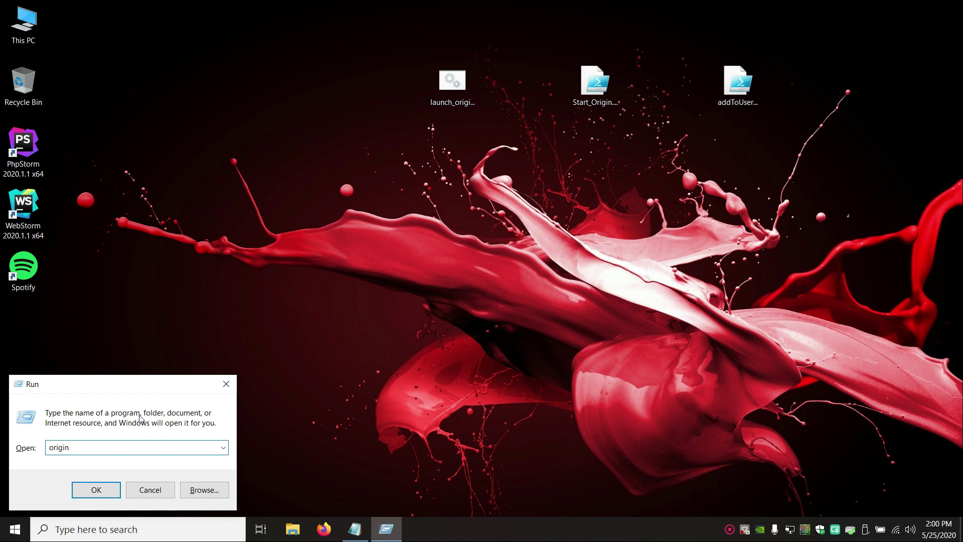
key(Return)
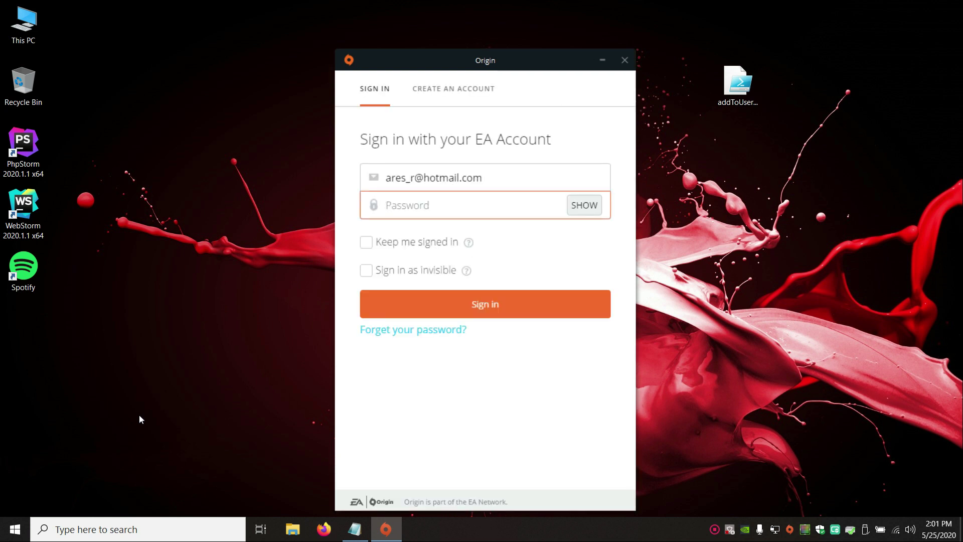
right_click(791, 530)
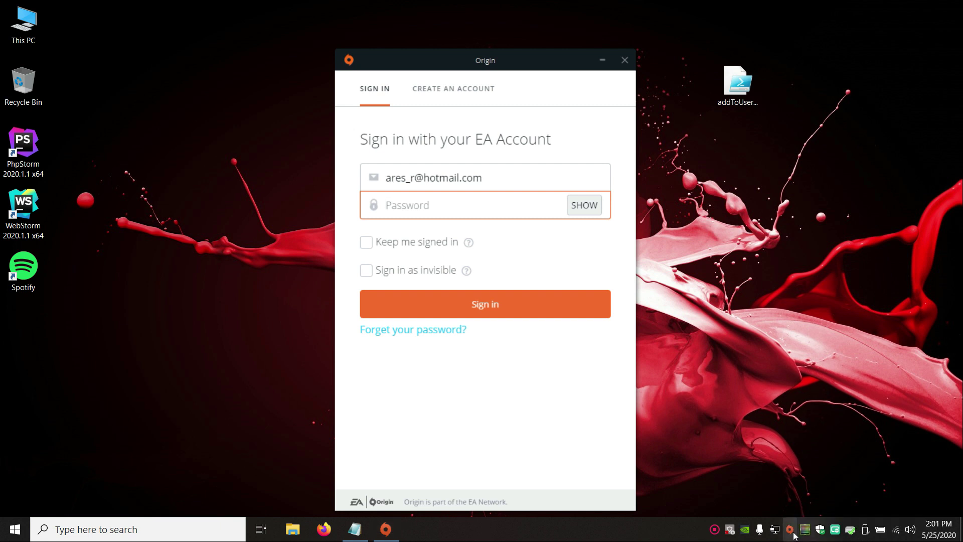
click(640, 524)
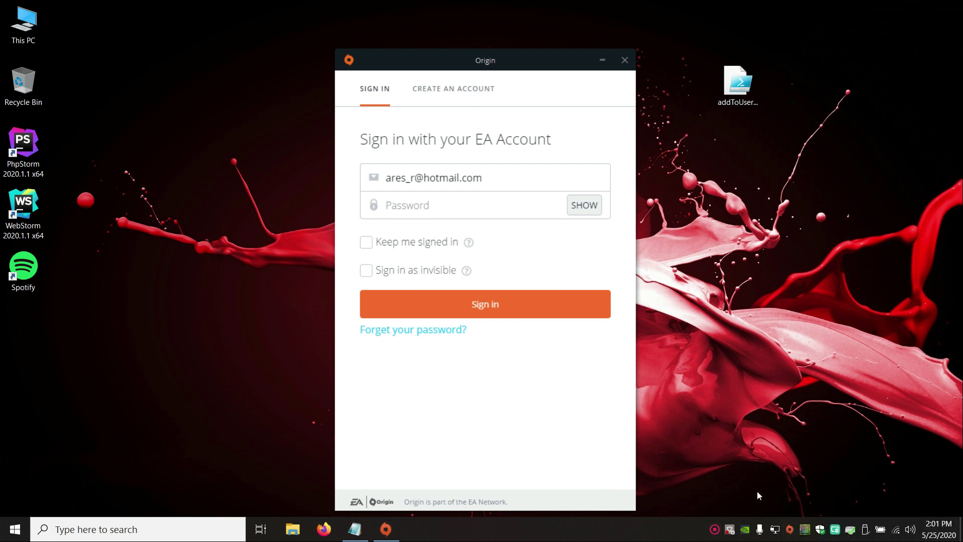
click(625, 61)
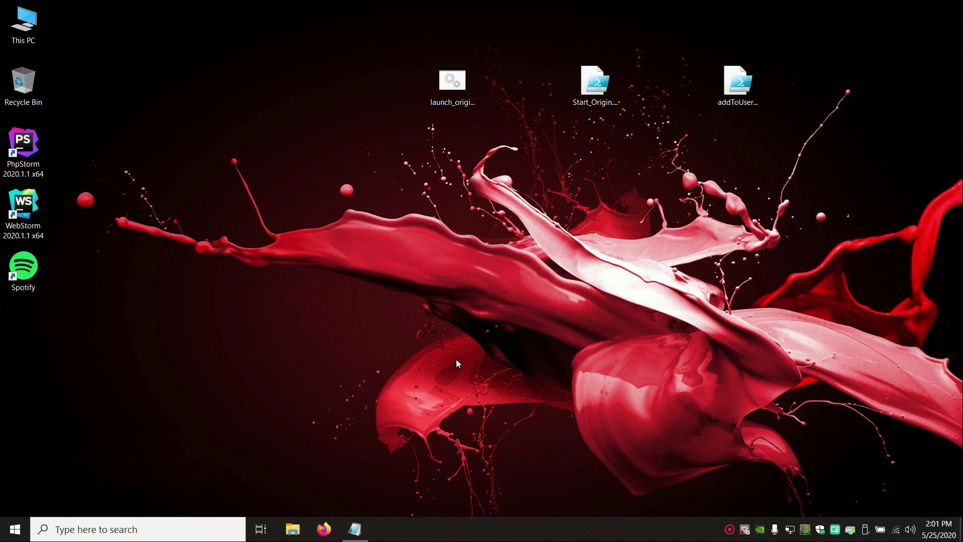
Step: Try to launch Steam with the Run command "steam" and dismiss the Run dialog
key(super+r)
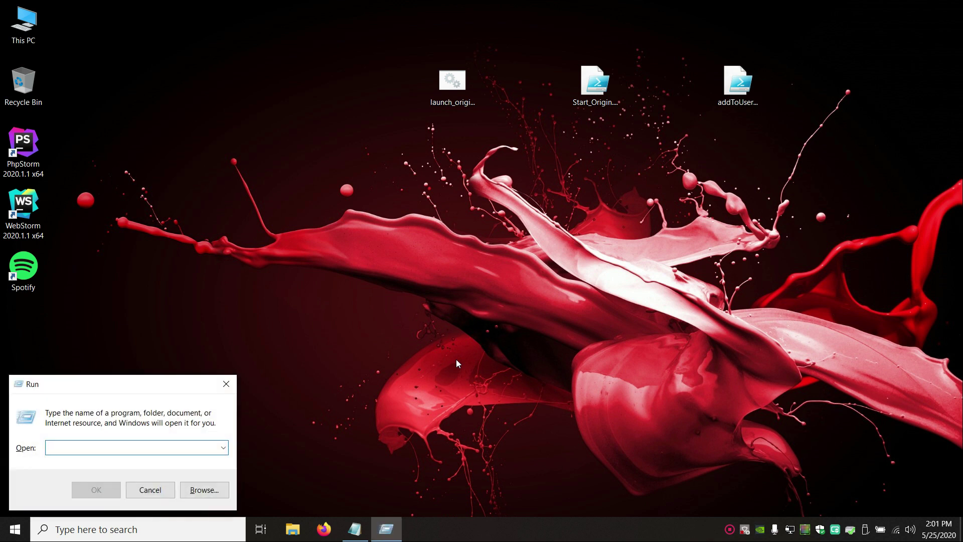
text(steam)
key(Return)
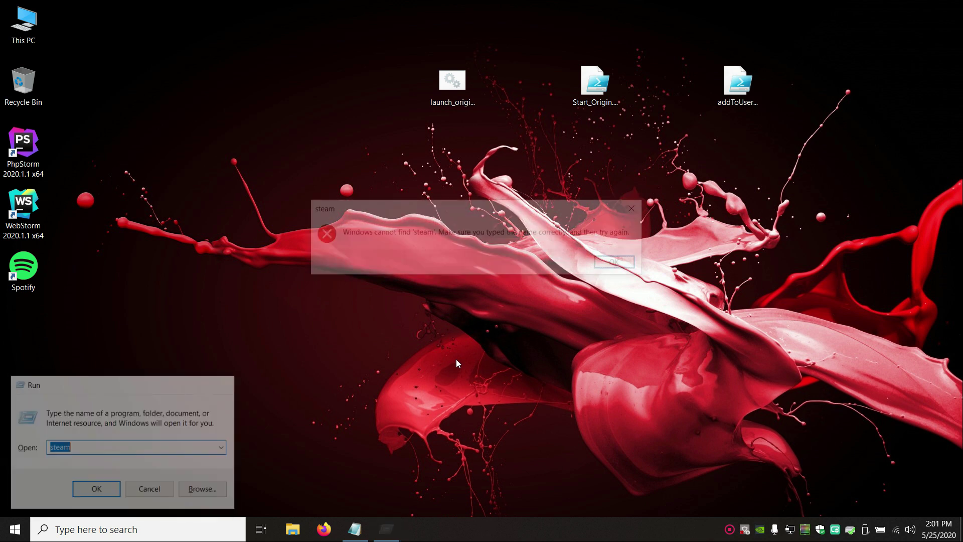
key(Return)
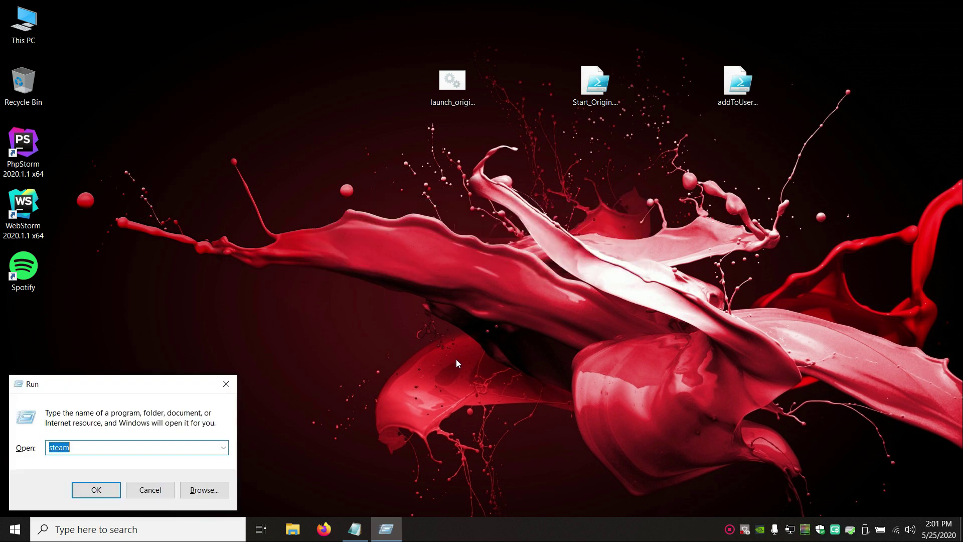
click(140, 495)
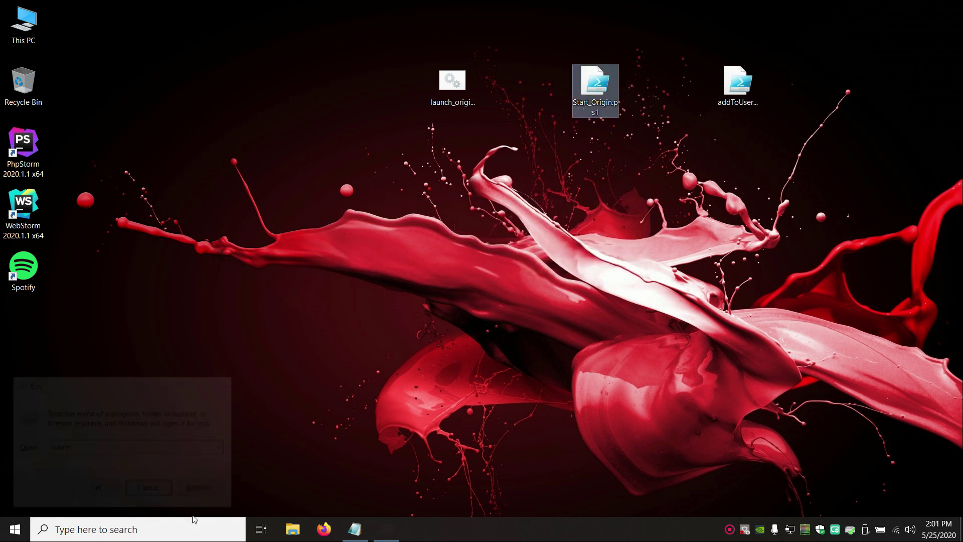
Step: Open the user Path environment variable for editing through the computer's advanced system properties
key(super+e)
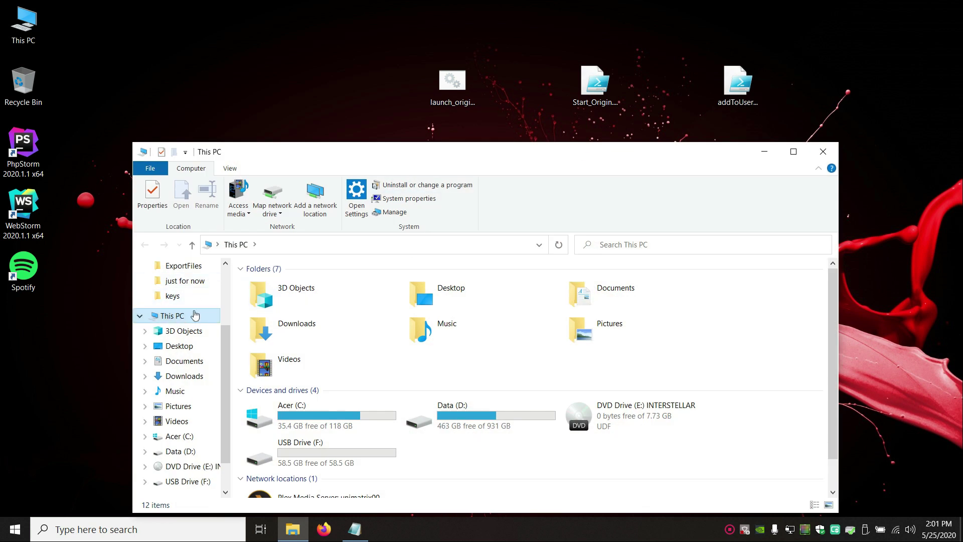
right_click(178, 316)
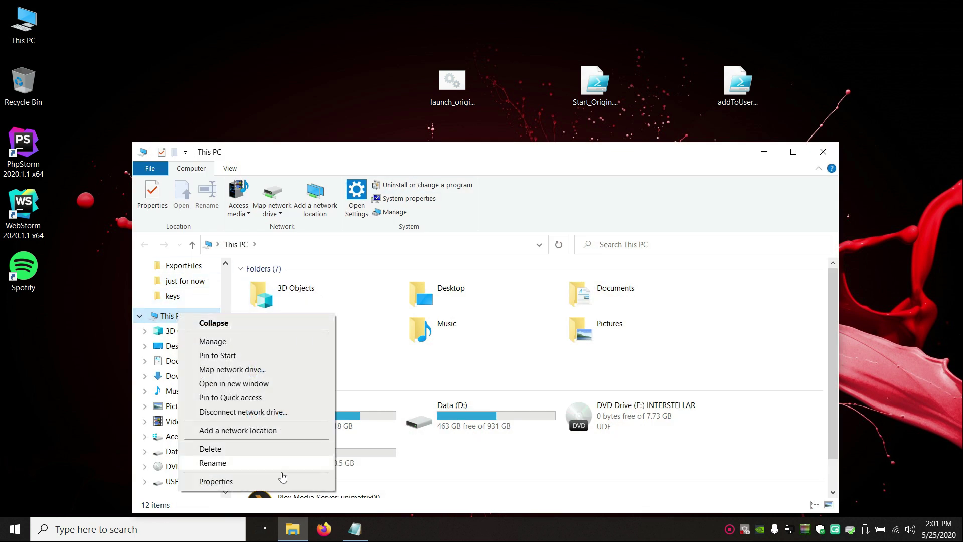
click(260, 480)
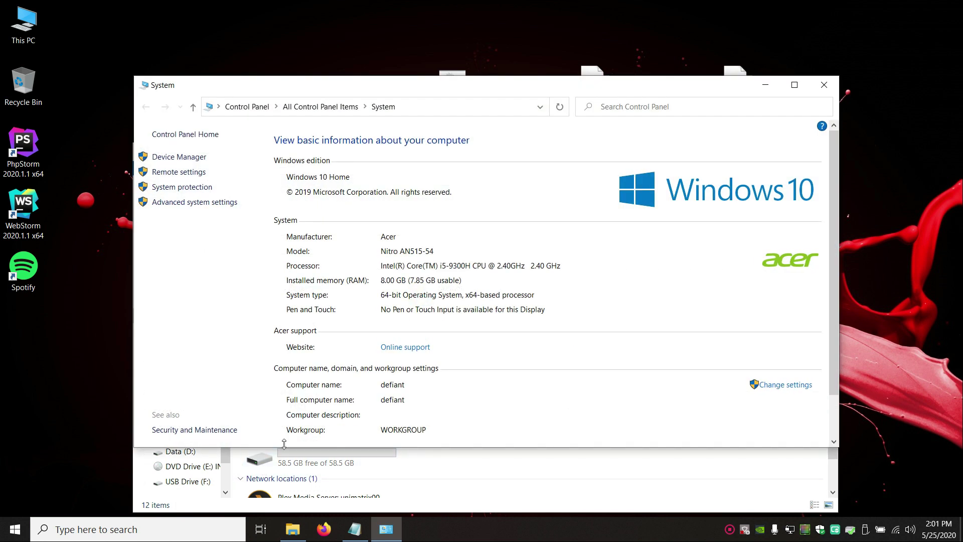
click(178, 206)
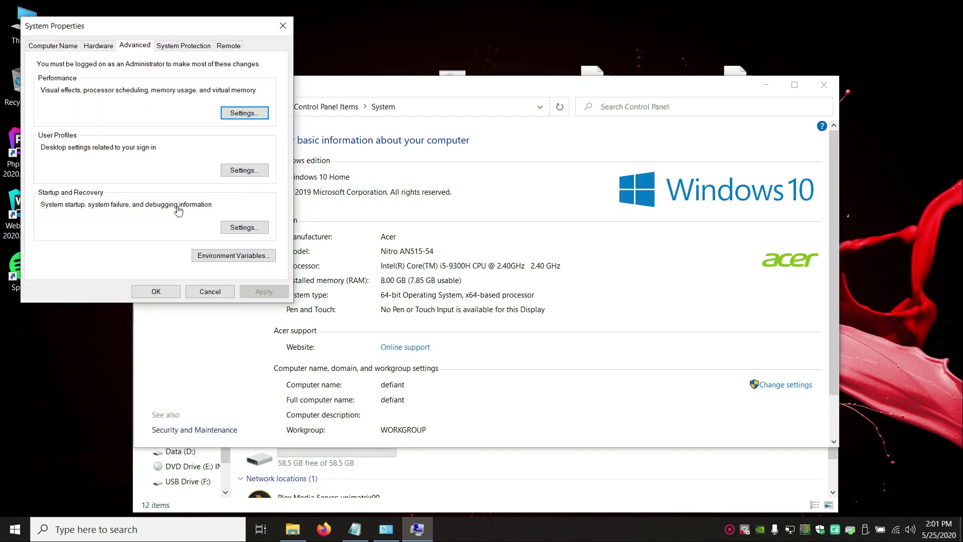
click(230, 259)
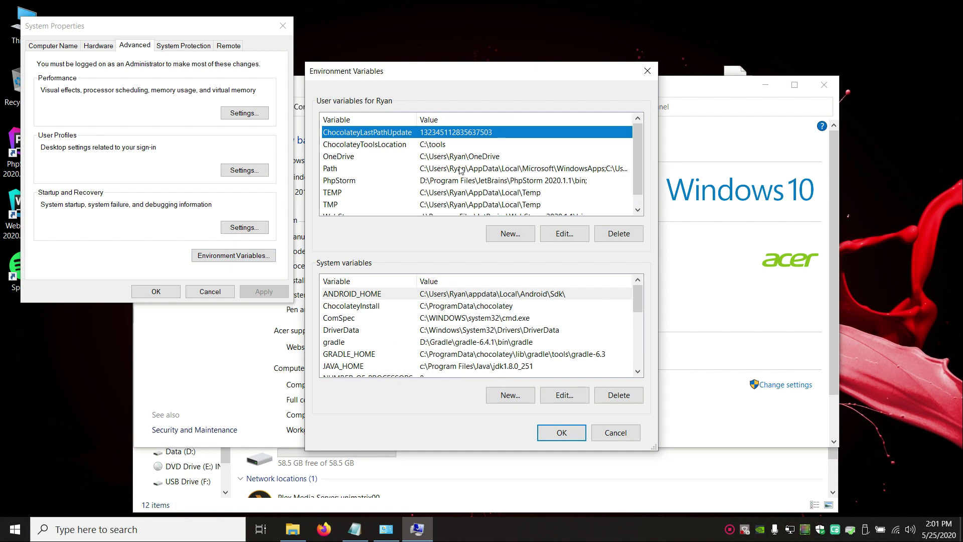
click(461, 171)
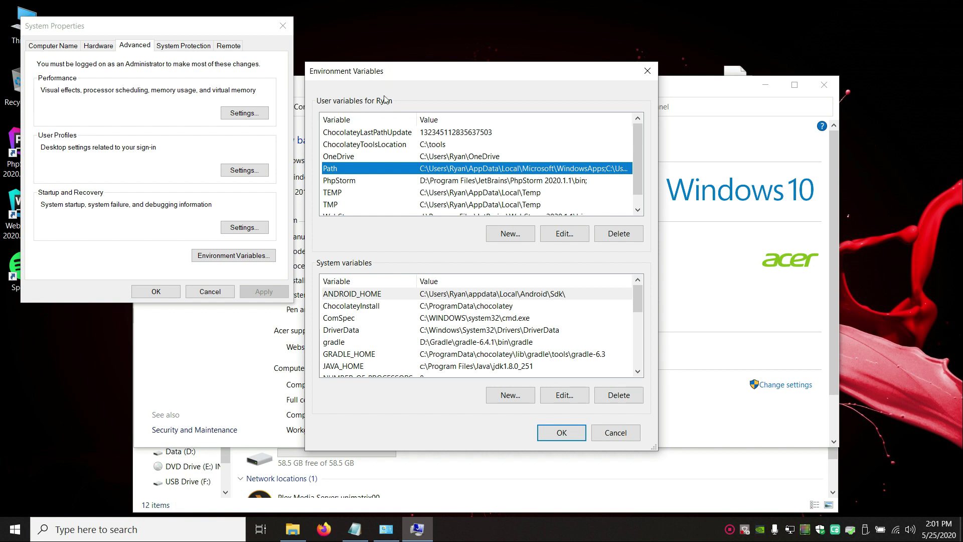
click(577, 236)
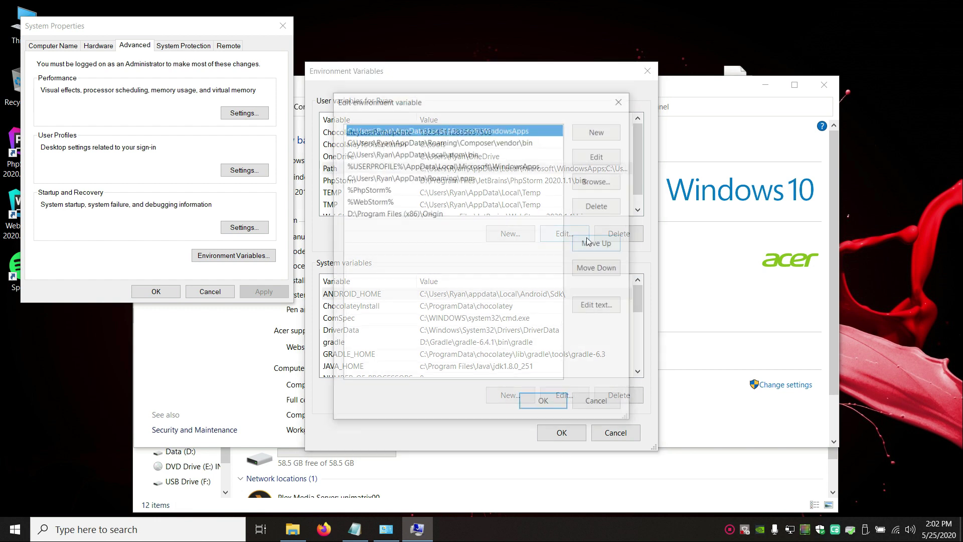
click(593, 130)
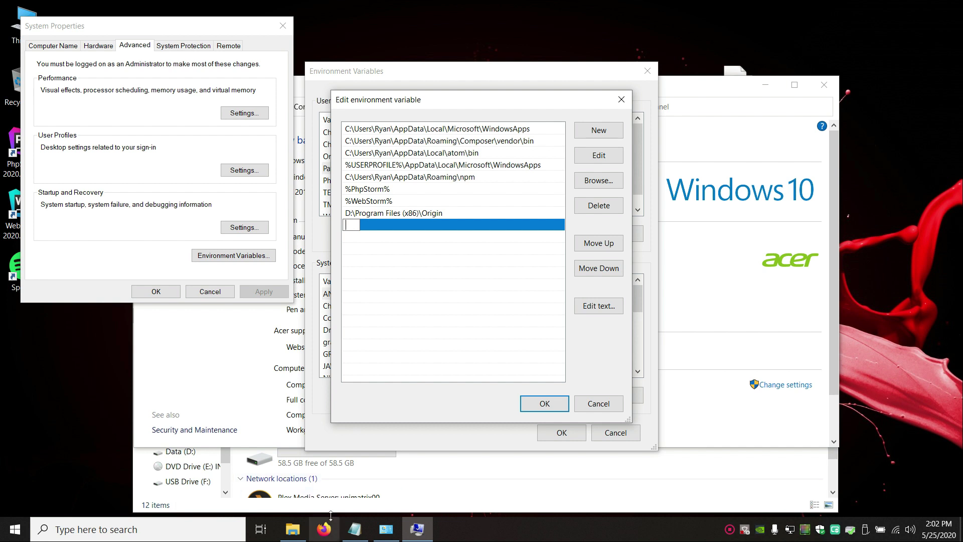
mouse_move(353, 531)
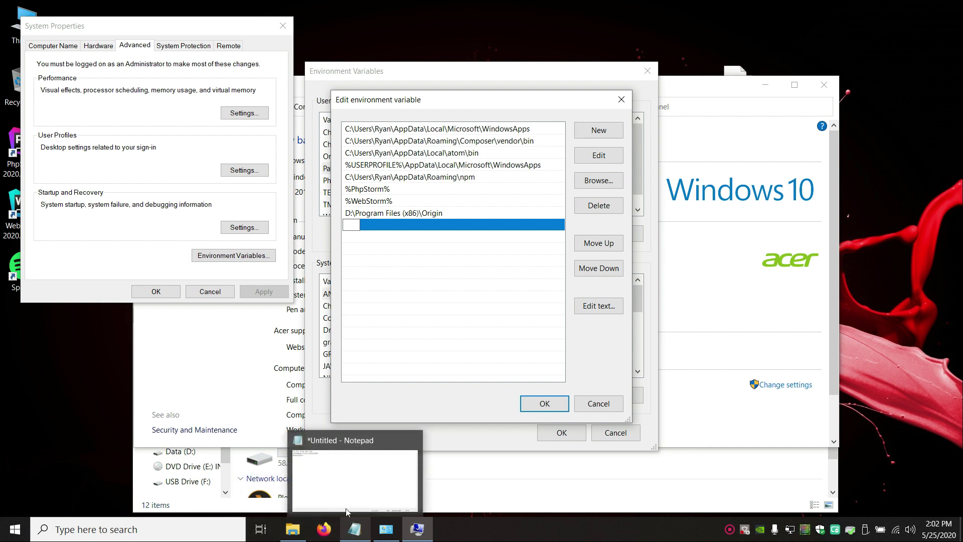
click(338, 490)
drag(242, 103, 82, 99)
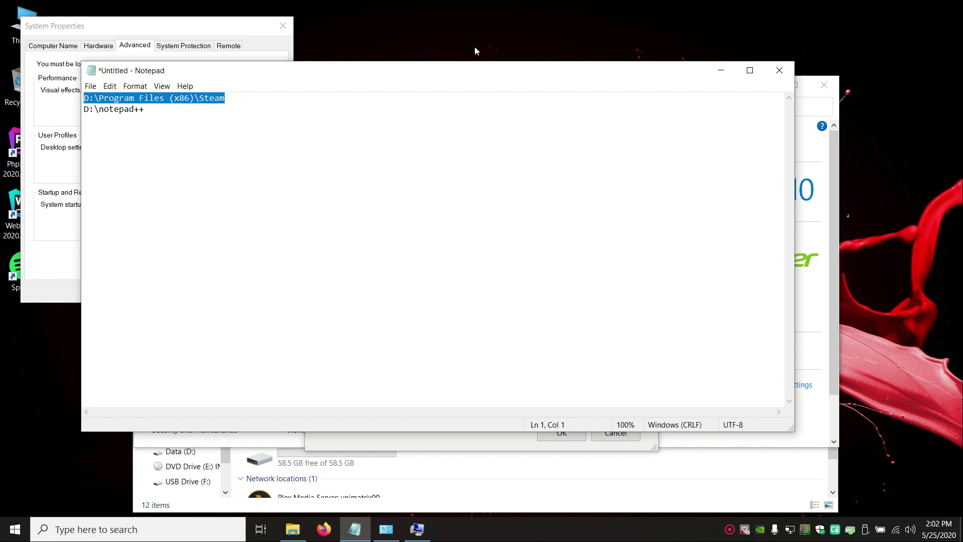
click(721, 70)
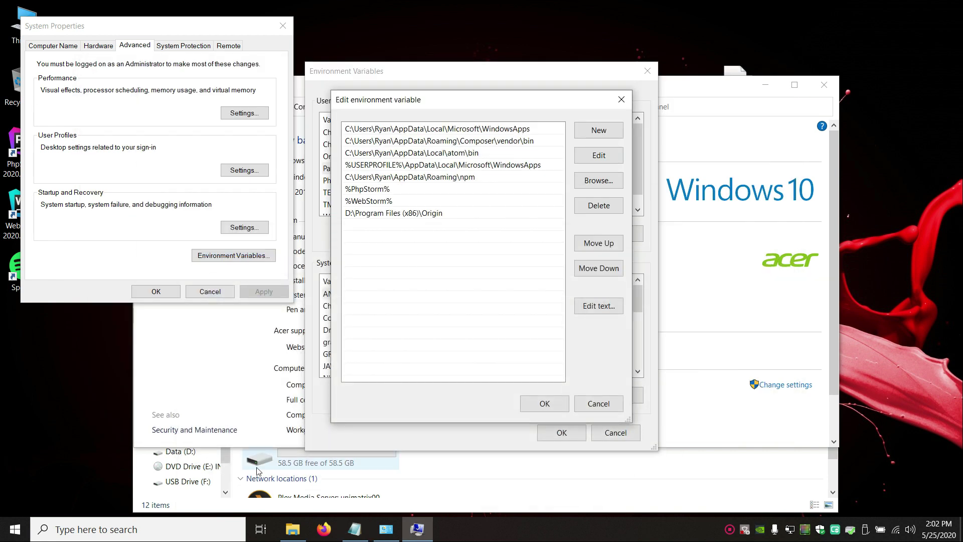
Step: Find the Steam shortcut's file location through Windows search and copy the "Start in" path from the shortcut's properties
key(super)
text(steam)
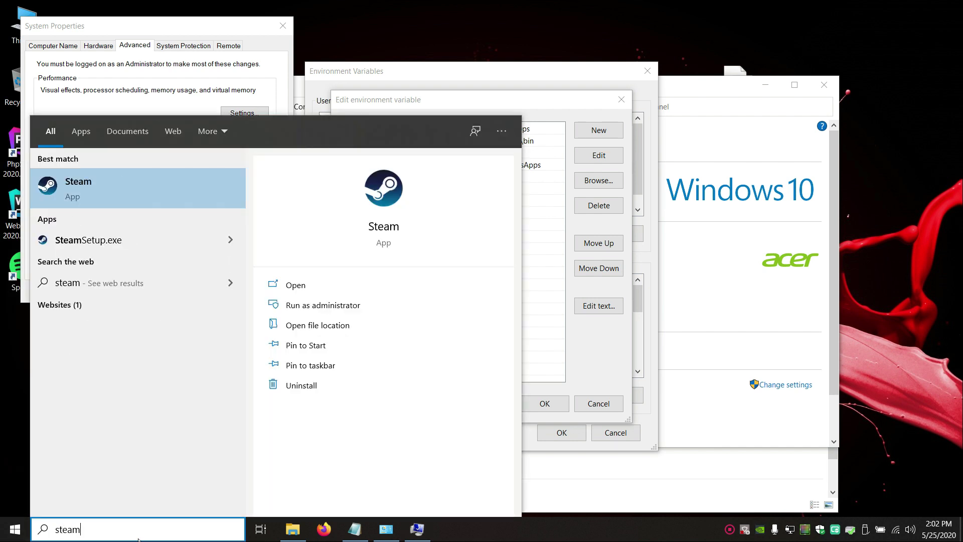
right_click(86, 195)
click(160, 230)
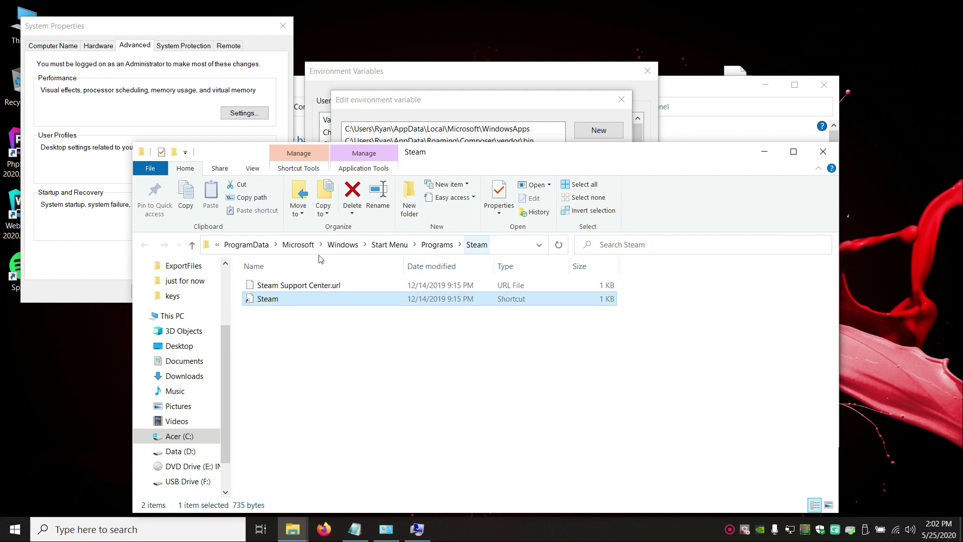
right_click(266, 306)
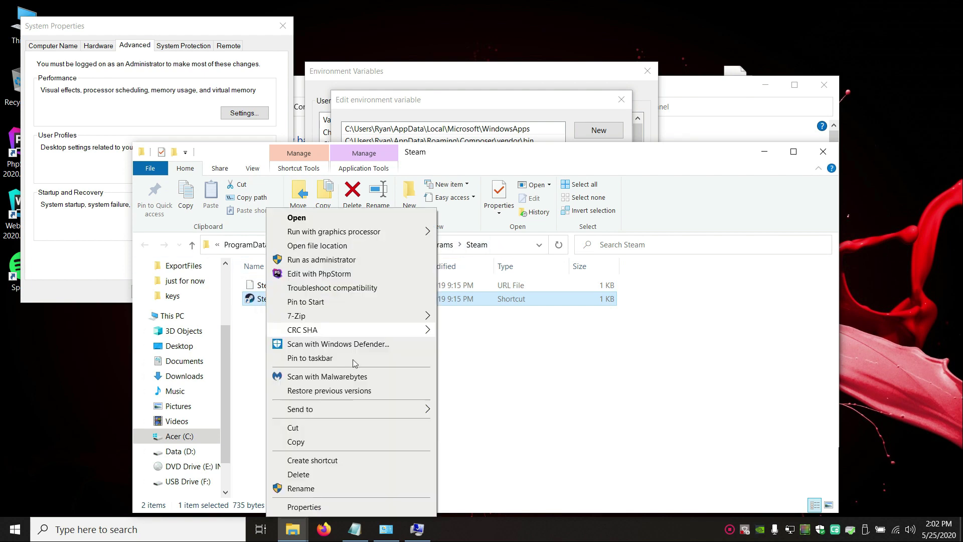
click(334, 503)
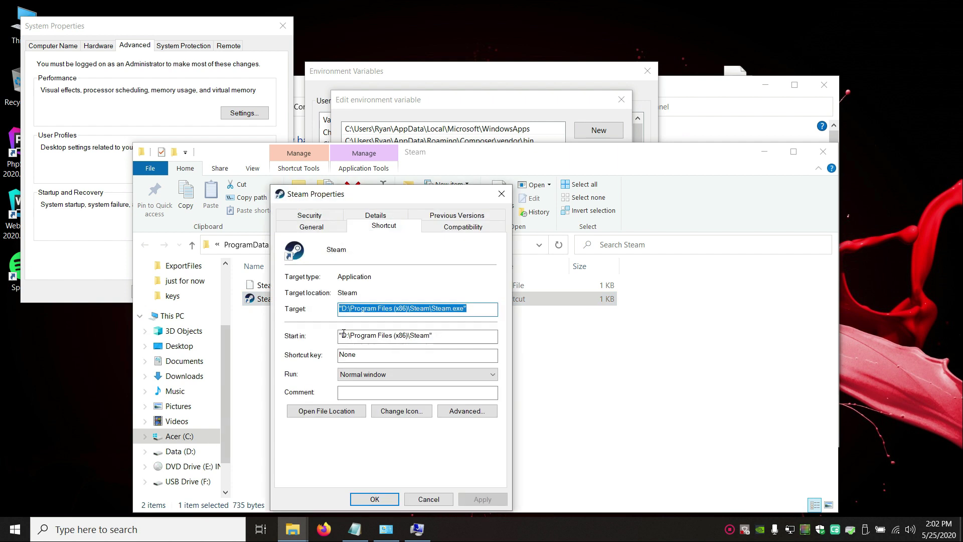
key(Tab)
key(ctrl+c)
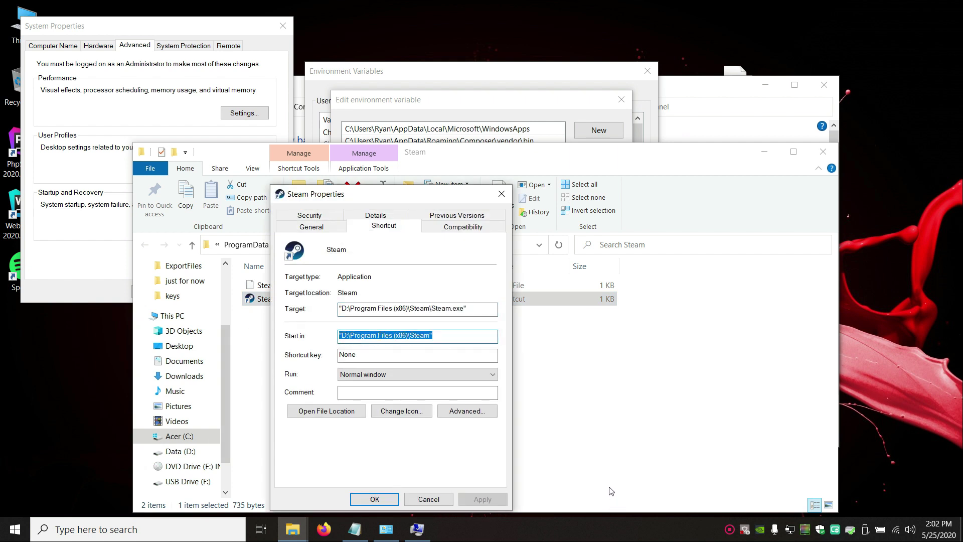
Step: Add D:\Program Files (x86)\Steam as a new entry in the user Path variable and save the environment variables
click(542, 114)
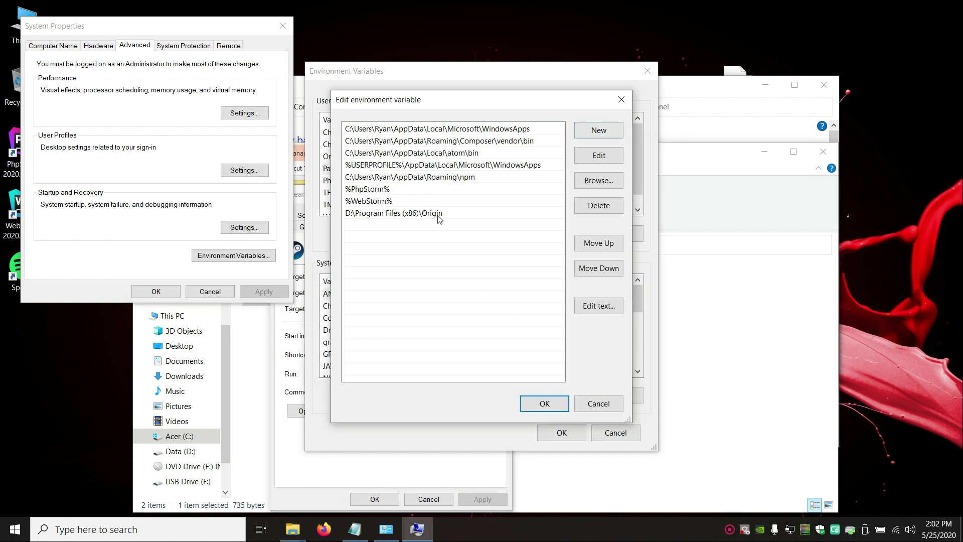
click(598, 130)
key(ctrl+v)
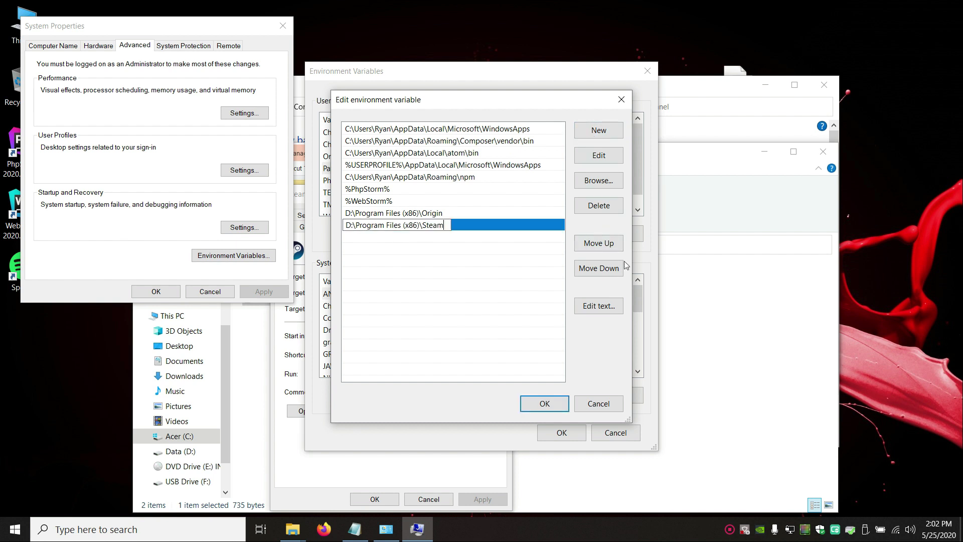
click(544, 404)
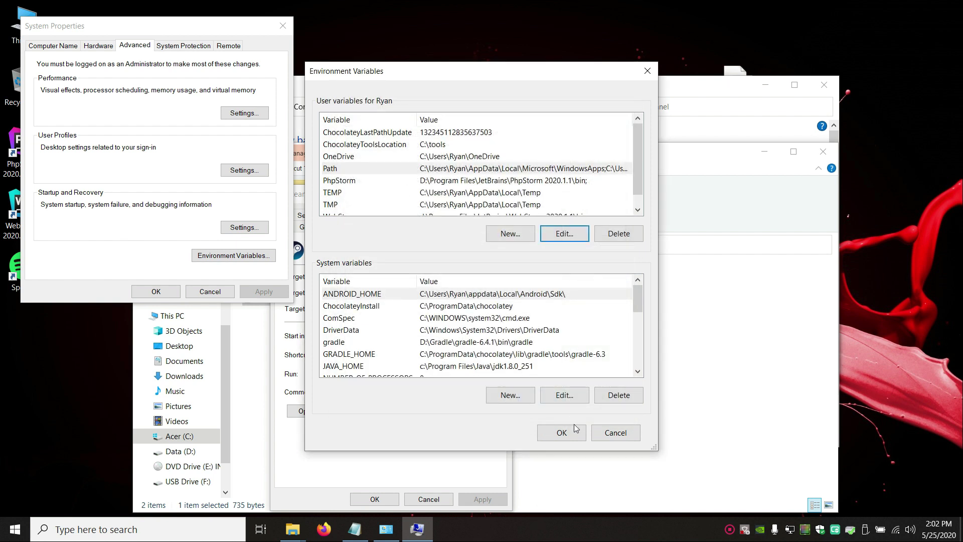
click(582, 438)
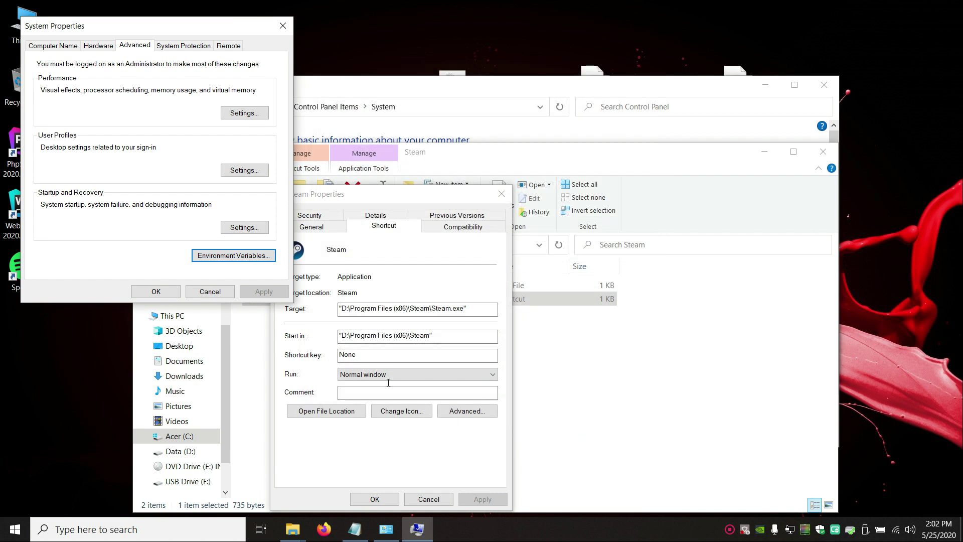
Step: Close the system properties, the Steam shortcut's properties and the remaining System, Steam folder and This PC windows
click(161, 291)
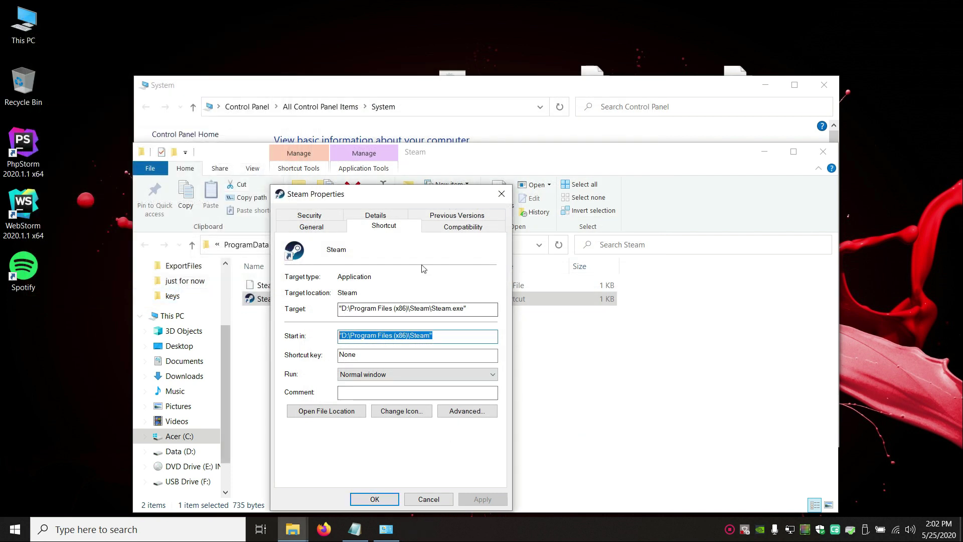
click(502, 198)
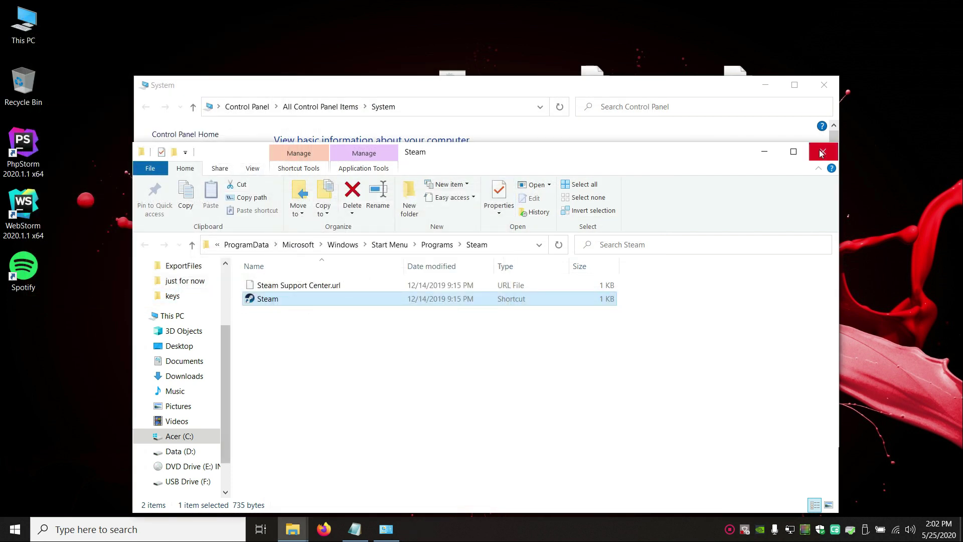
click(371, 132)
click(823, 85)
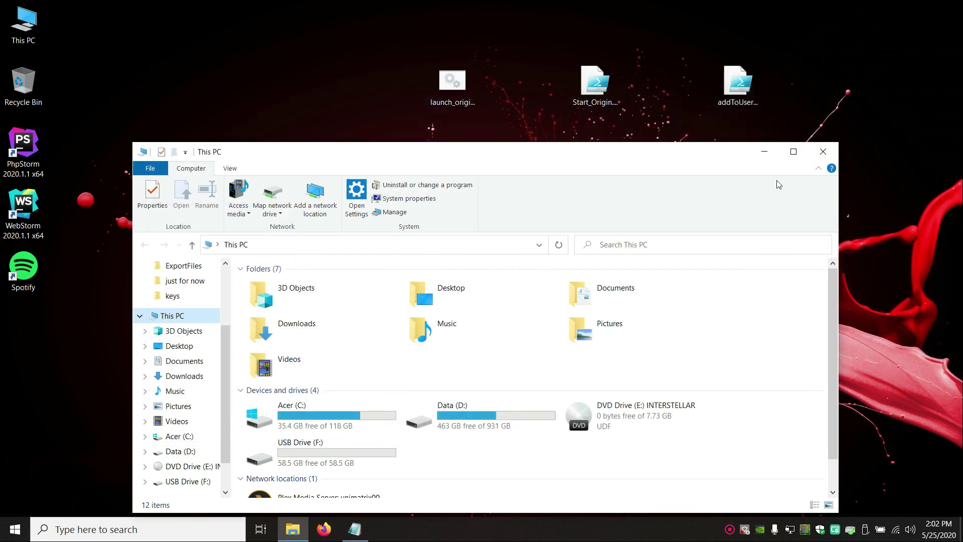
click(811, 156)
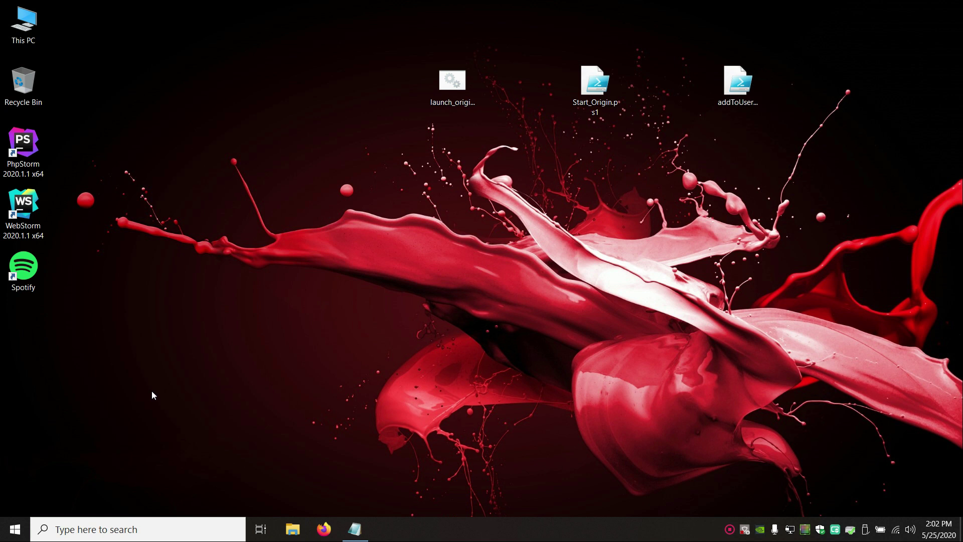
Step: Launch Steam with the Run command "steam"
key(super)
key(super+r)
text(steam)
key(Return)
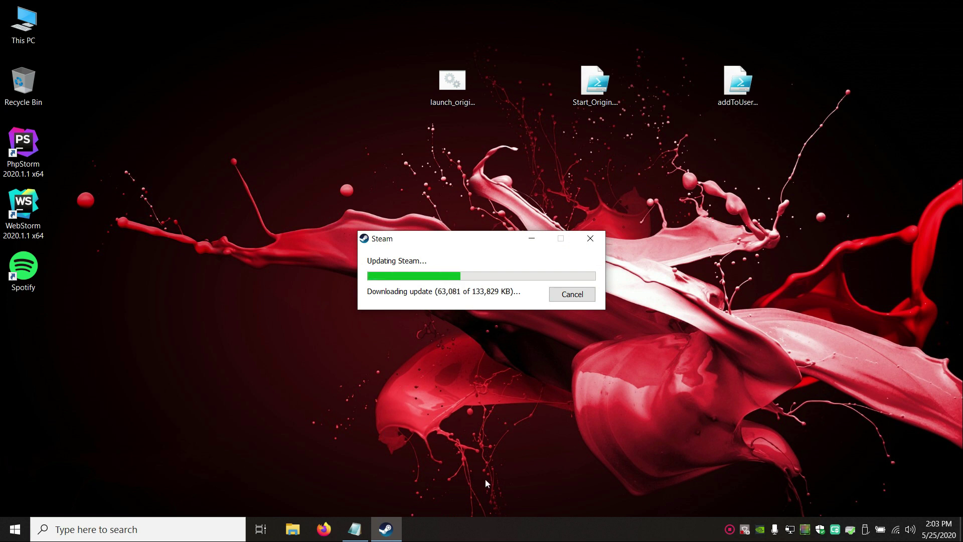
Step: Request ending the explorer.exe process from Task Manager's process details, cancel the request and close Task Manager
right_click(465, 528)
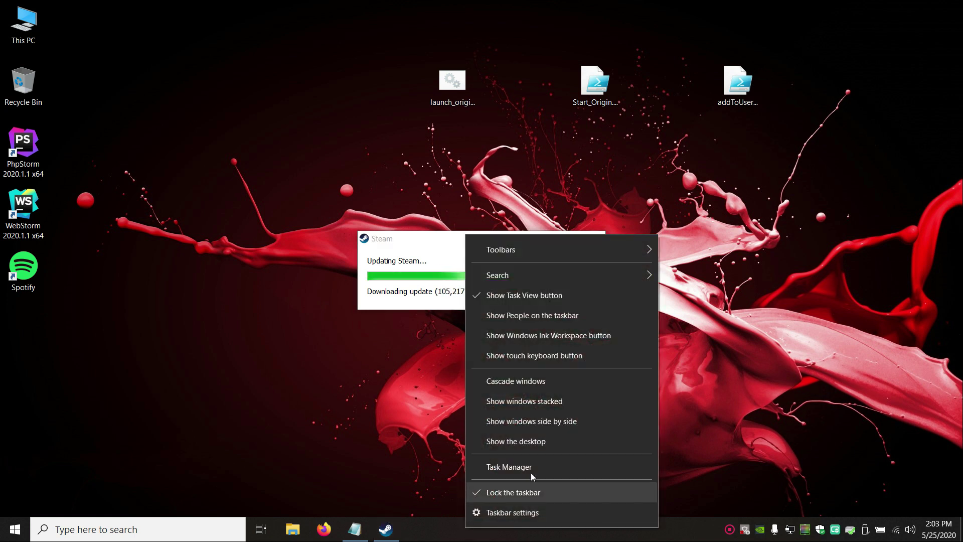
click(531, 468)
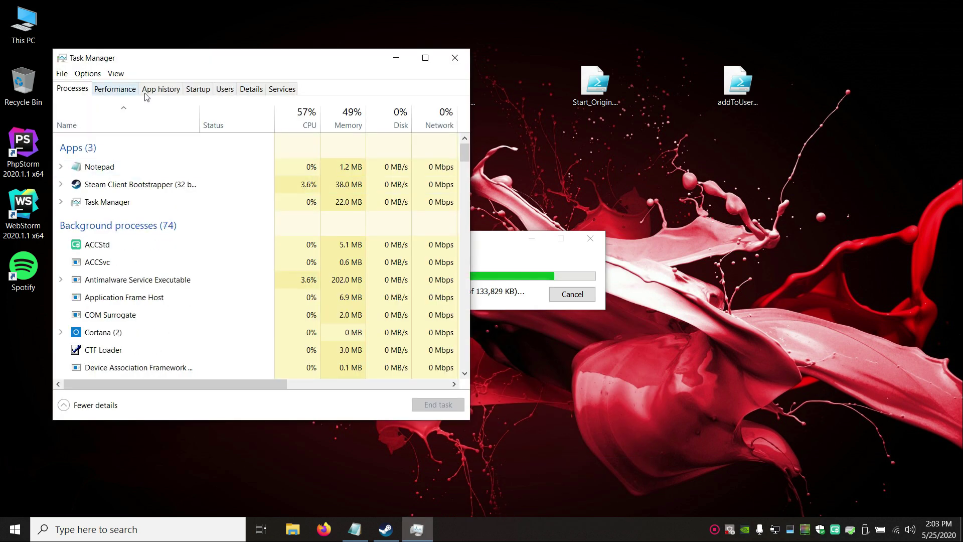
click(249, 89)
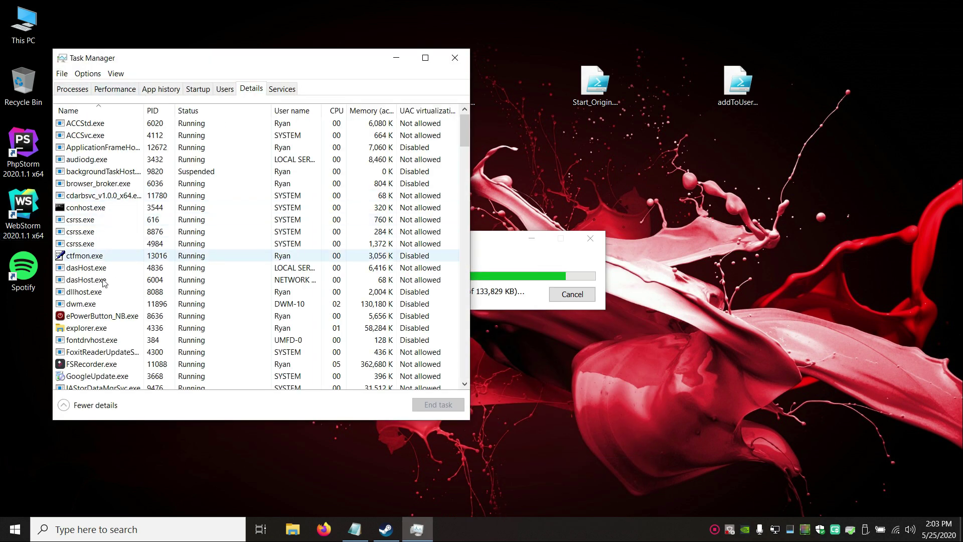
click(96, 329)
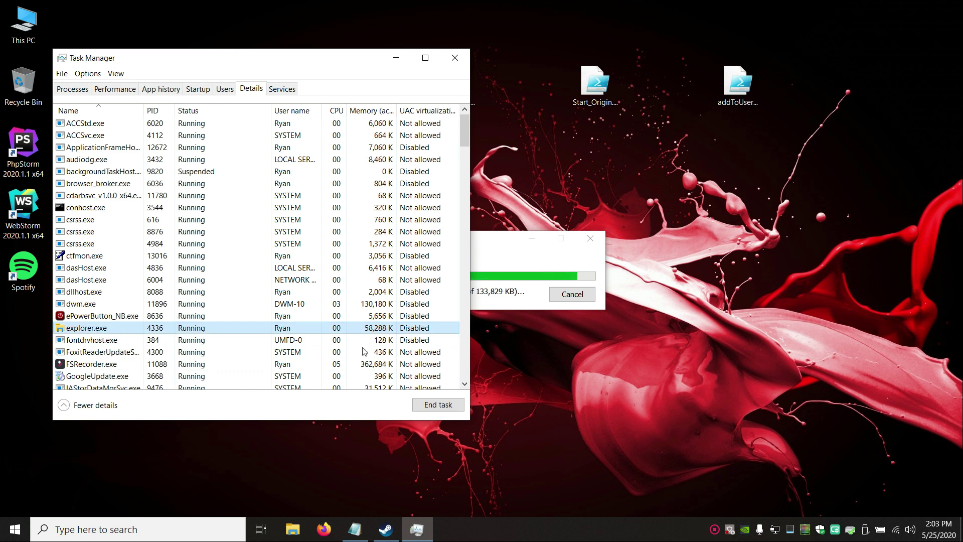
click(439, 406)
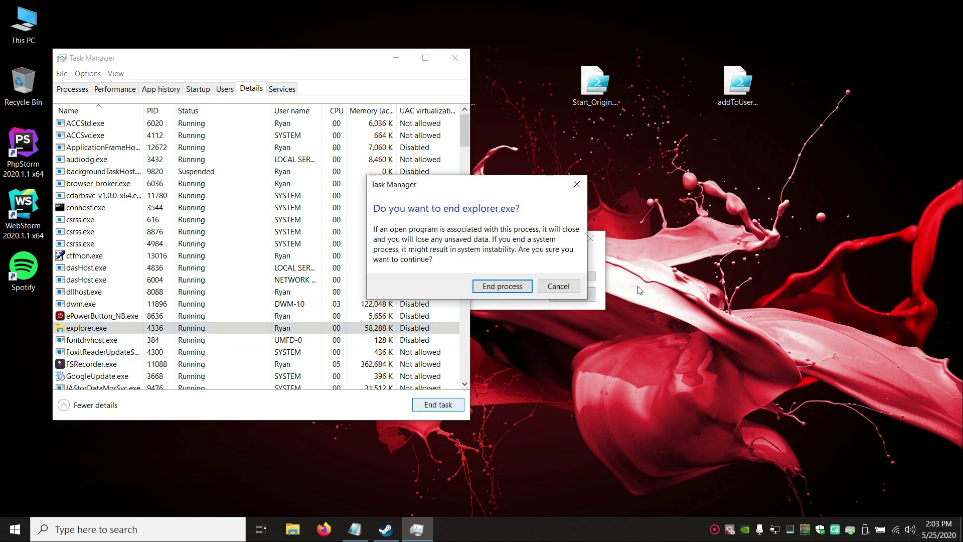
click(567, 289)
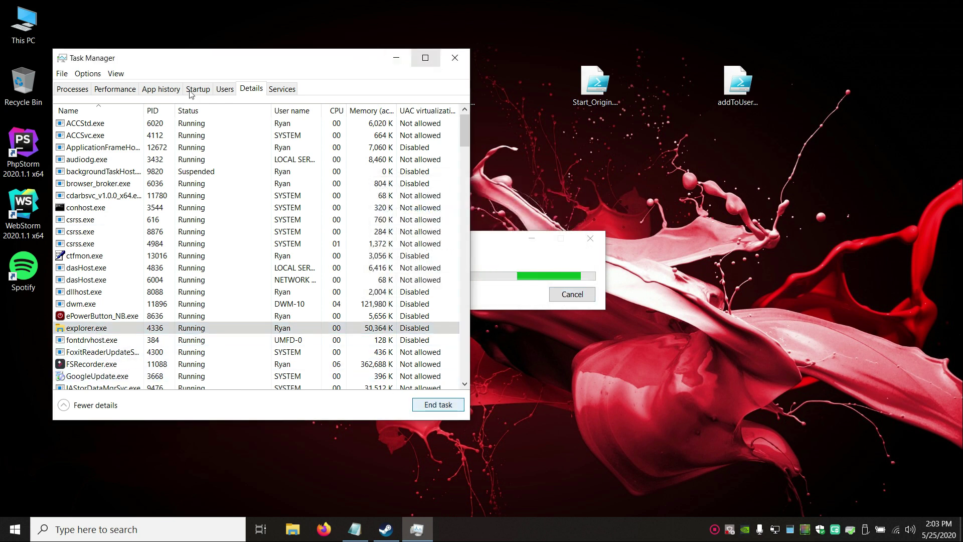
click(457, 58)
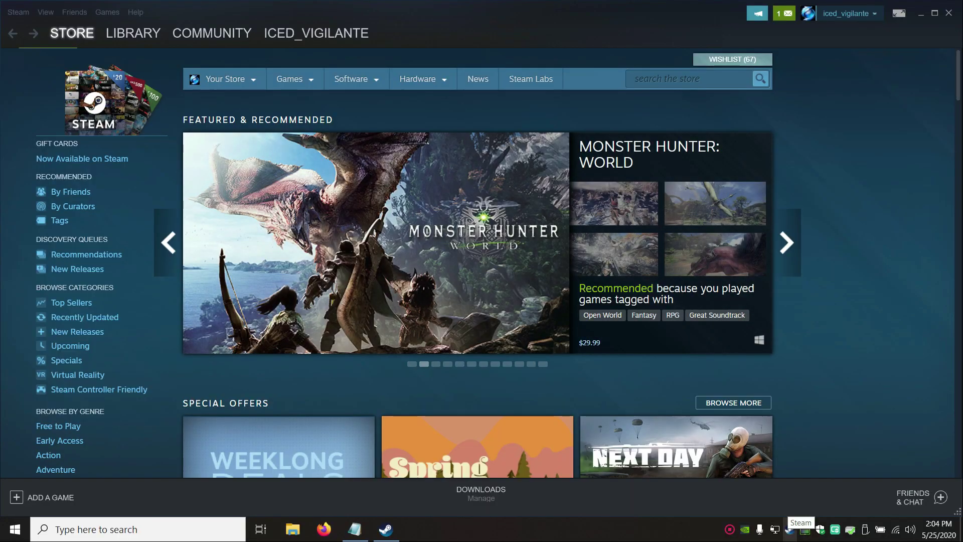
Step: Exit Steam completely through its notification area icon and dismiss the empty Run dialog
right_click(790, 529)
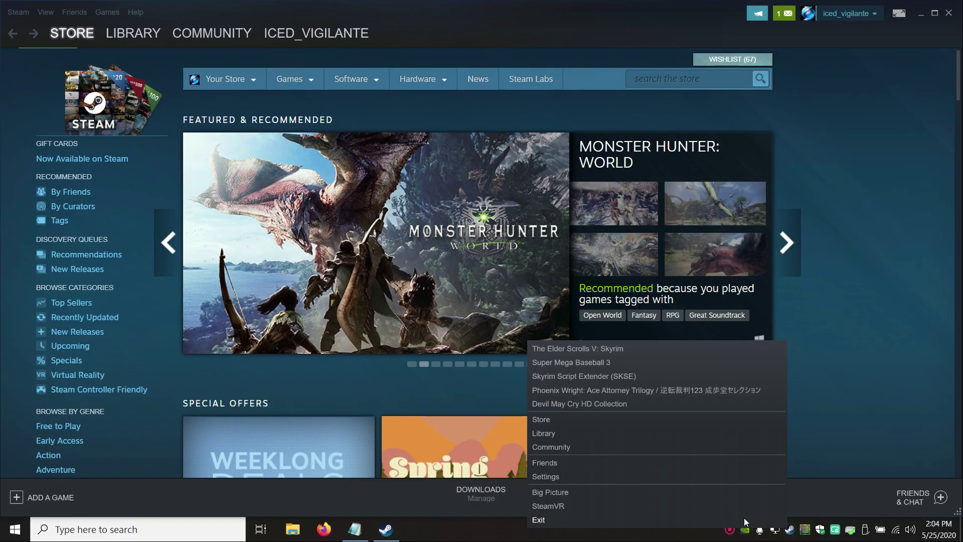
click(744, 518)
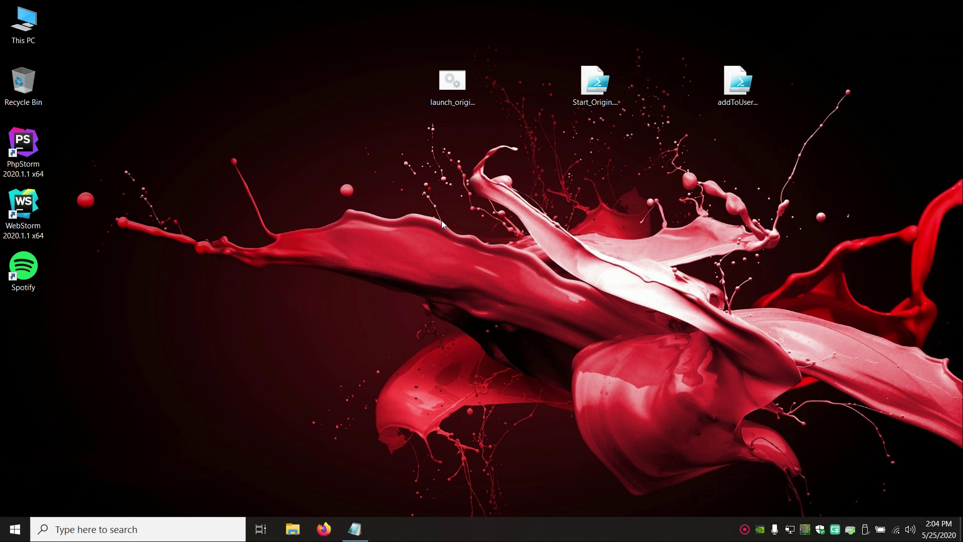
key(super+r)
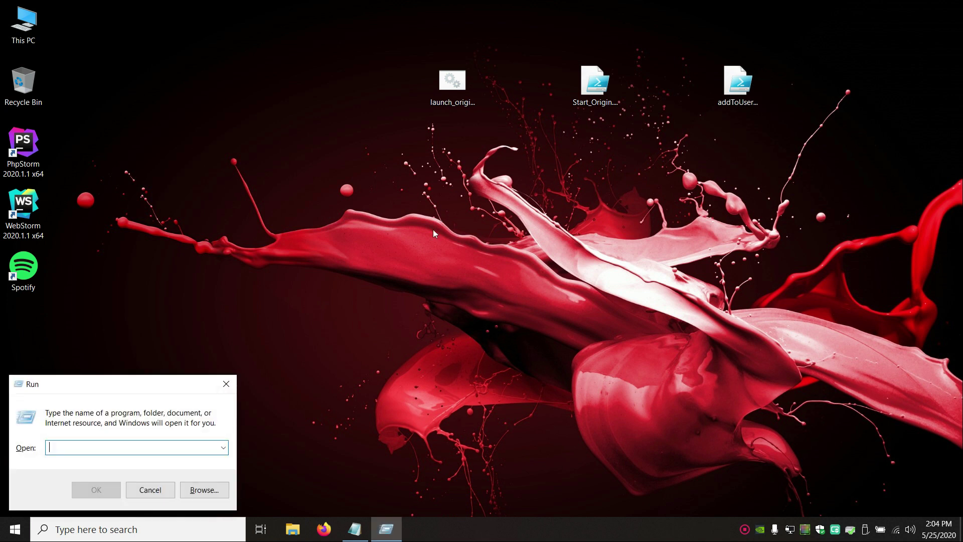
click(142, 491)
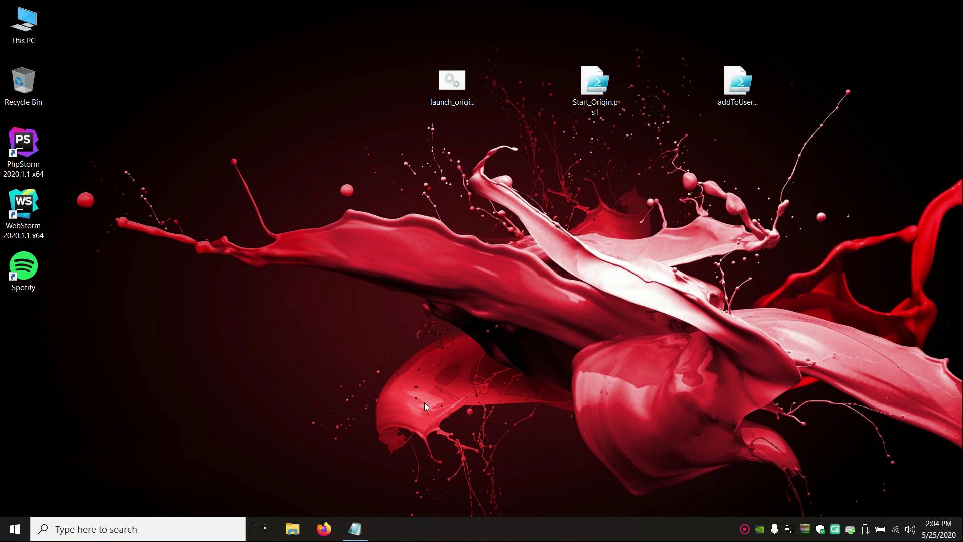
Step: Run the addToUserEnvPath script from the desktop with PowerShell and reposition its window so it fits on screen
click(740, 94)
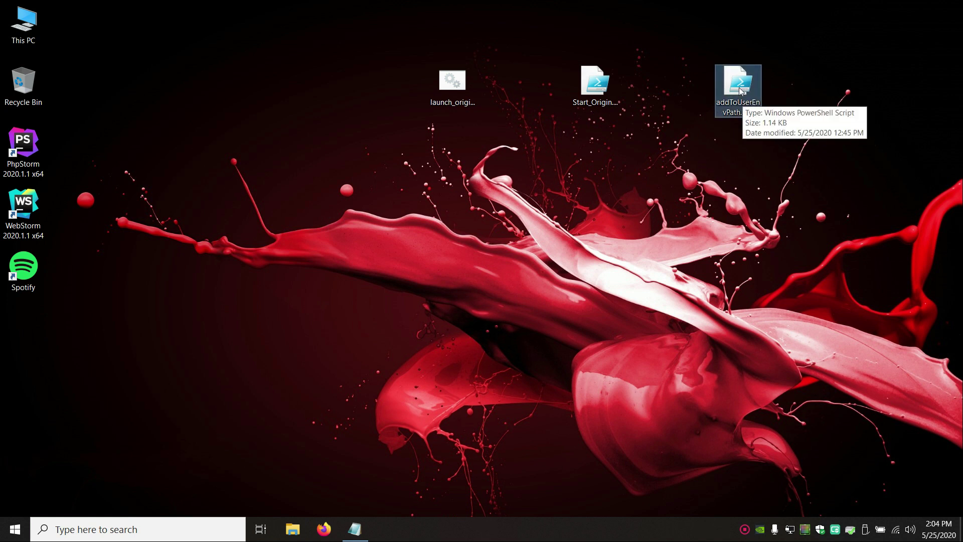
right_click(739, 89)
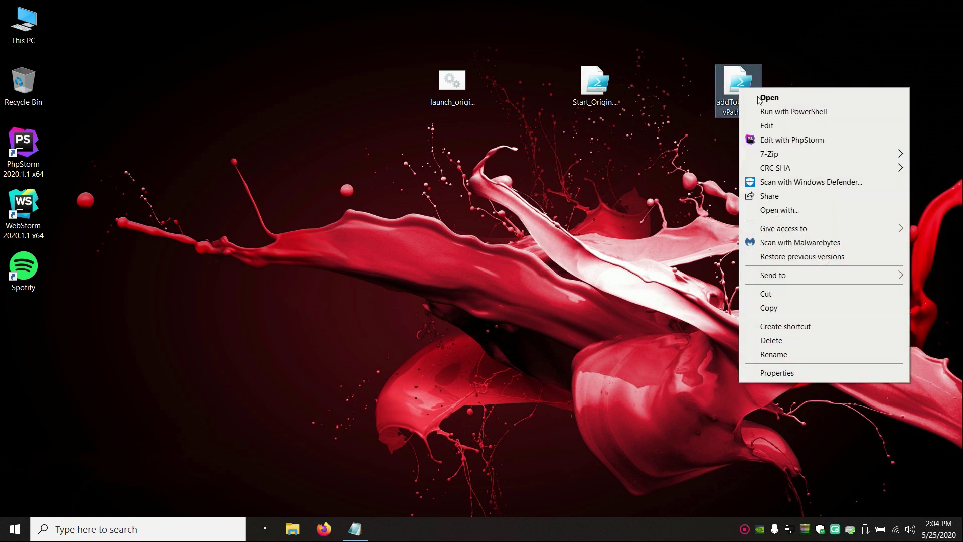
click(780, 116)
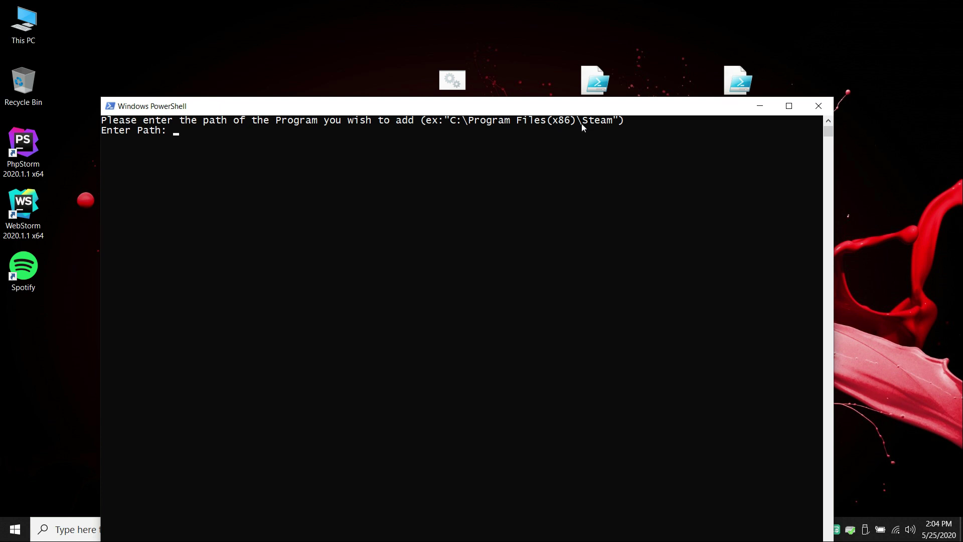
drag(409, 100, 472, 18)
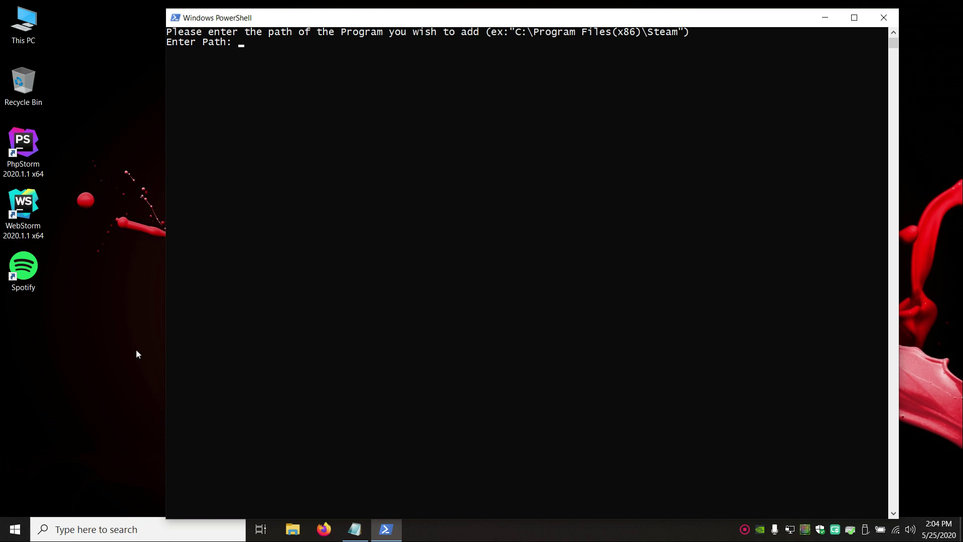
Step: Try to launch Spotify with the Run command "spotify"
key(super+r)
text(sp)
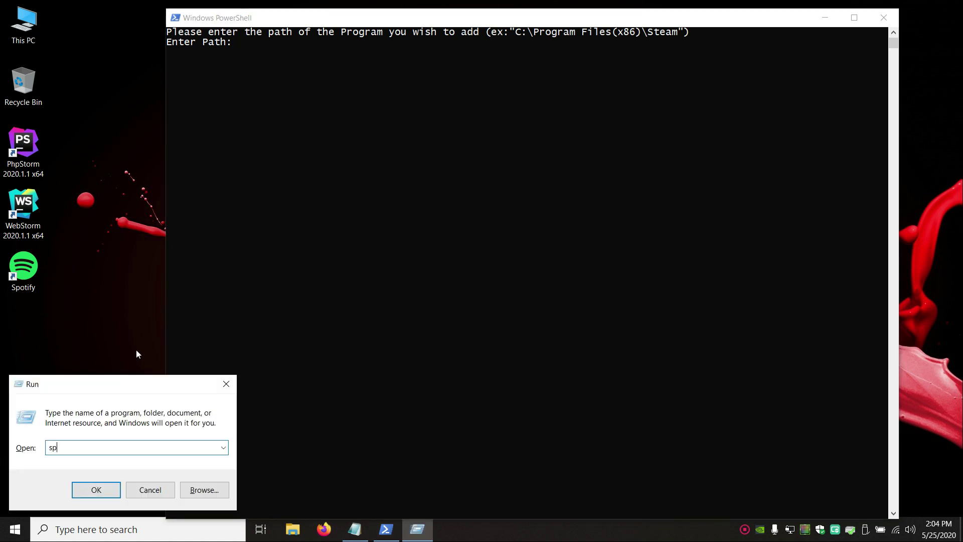
text(otify)
key(Return)
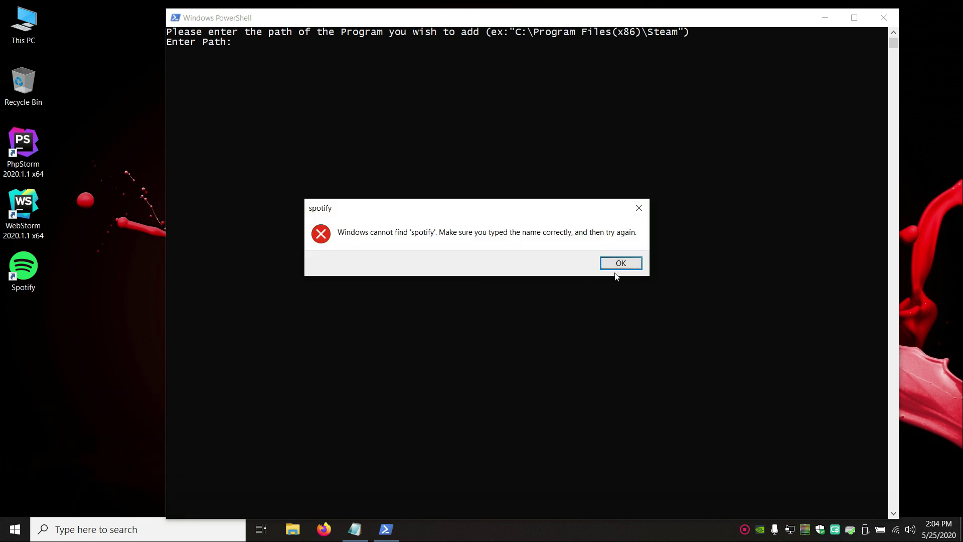
click(620, 264)
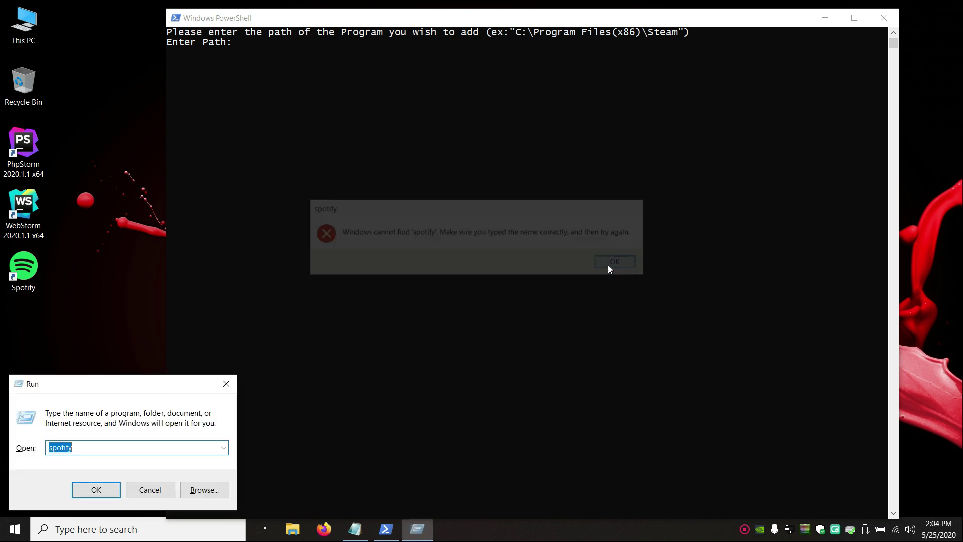
Step: Copy the "Start in" path from the properties of the Spotify desktop shortcut
click(357, 527)
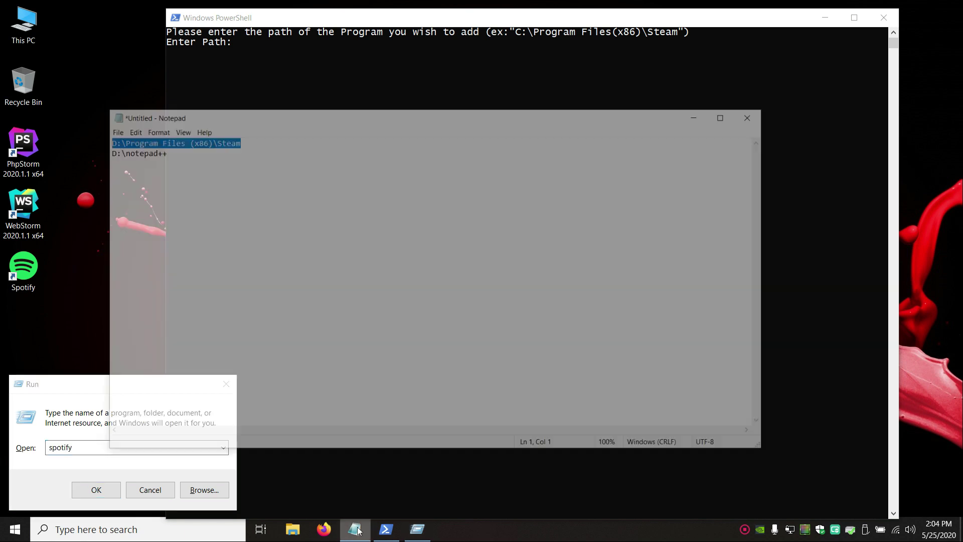
click(727, 75)
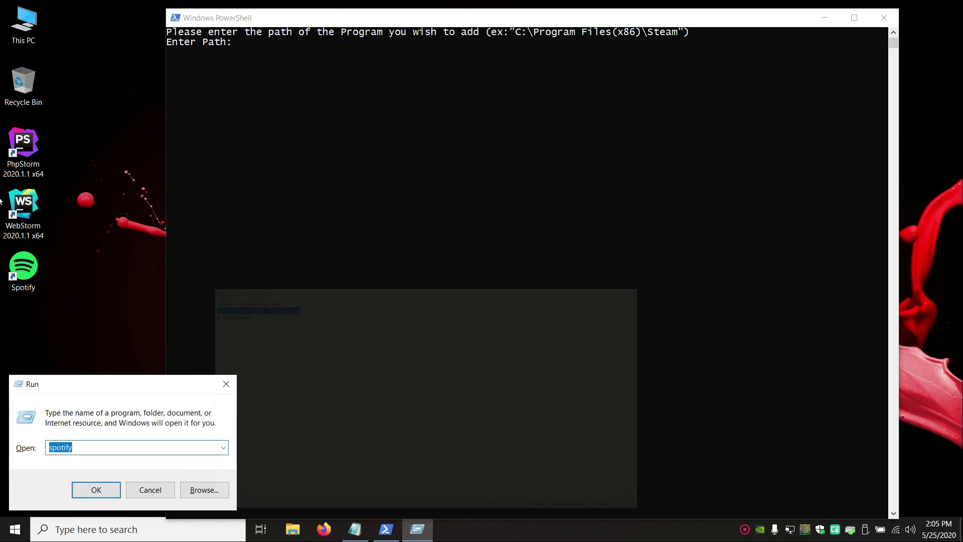
right_click(17, 268)
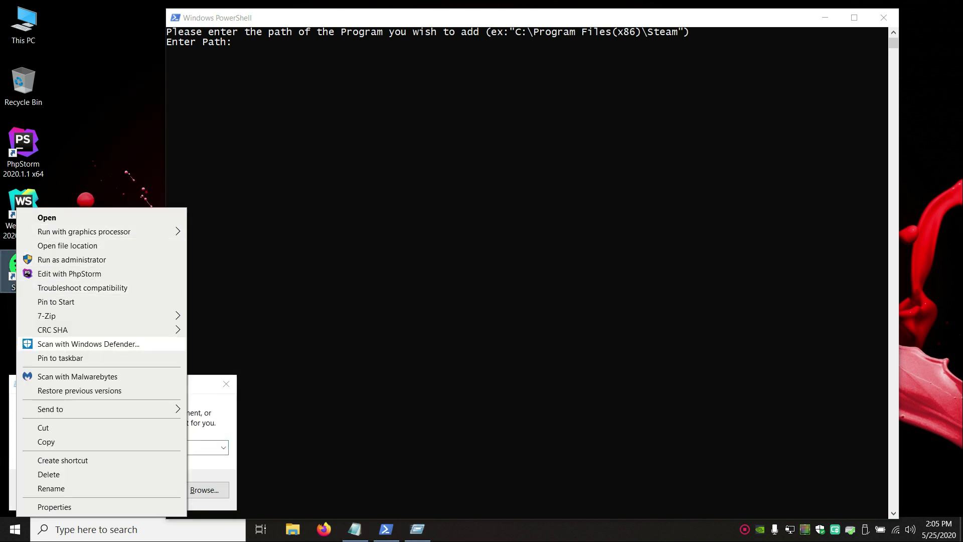
click(50, 508)
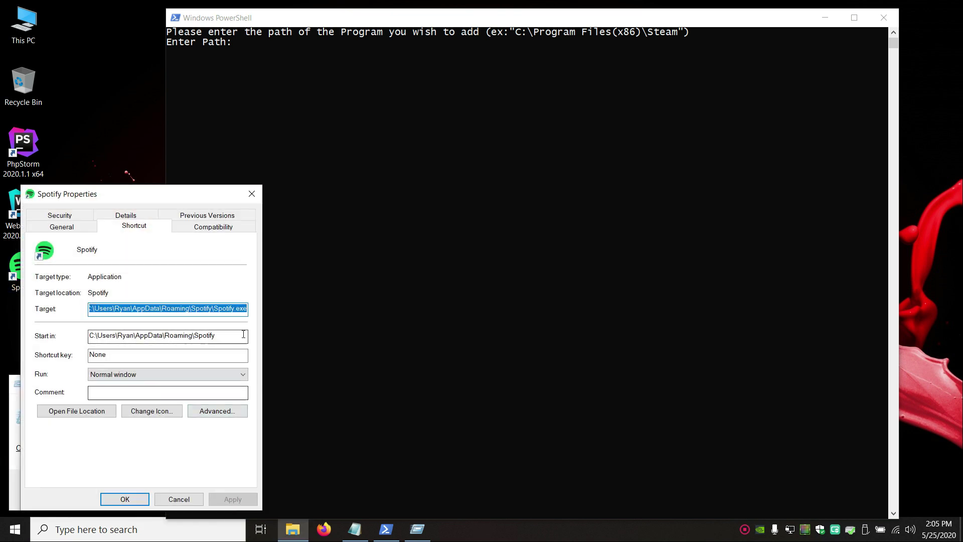
double_click(215, 336)
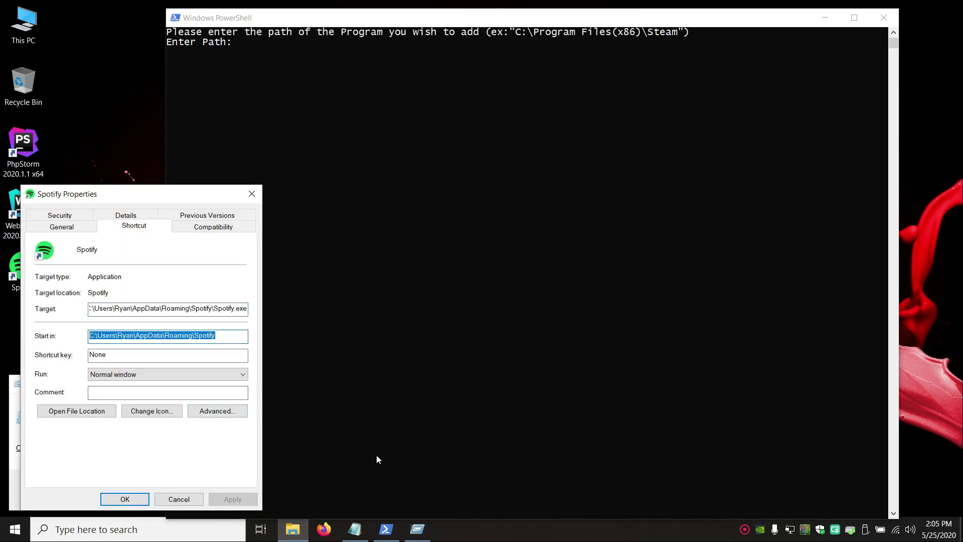
Step: Submit the copied AppData\Roaming\Spotify folder path at the PowerShell script's path prompt
click(364, 179)
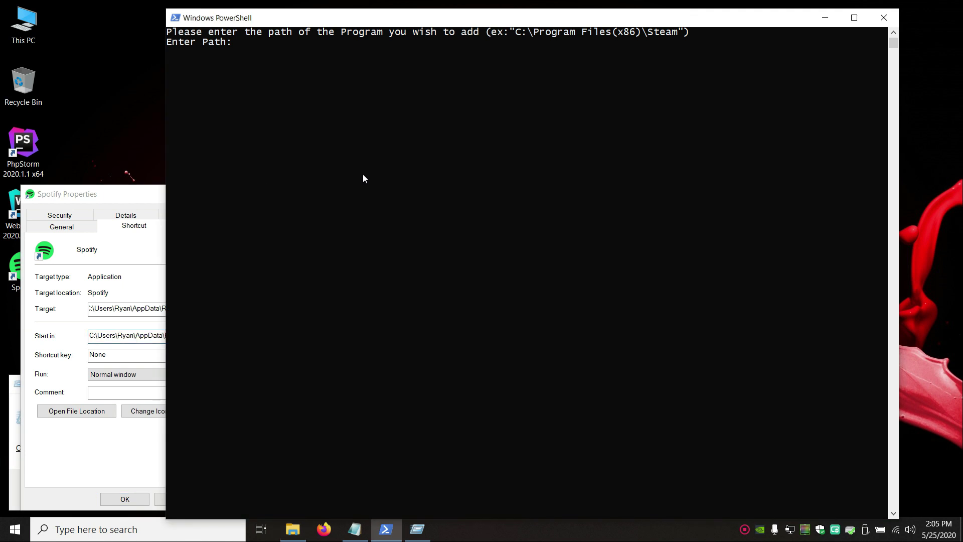
text(C:\Users\Ryan\AppData\Roaming\Spotify)
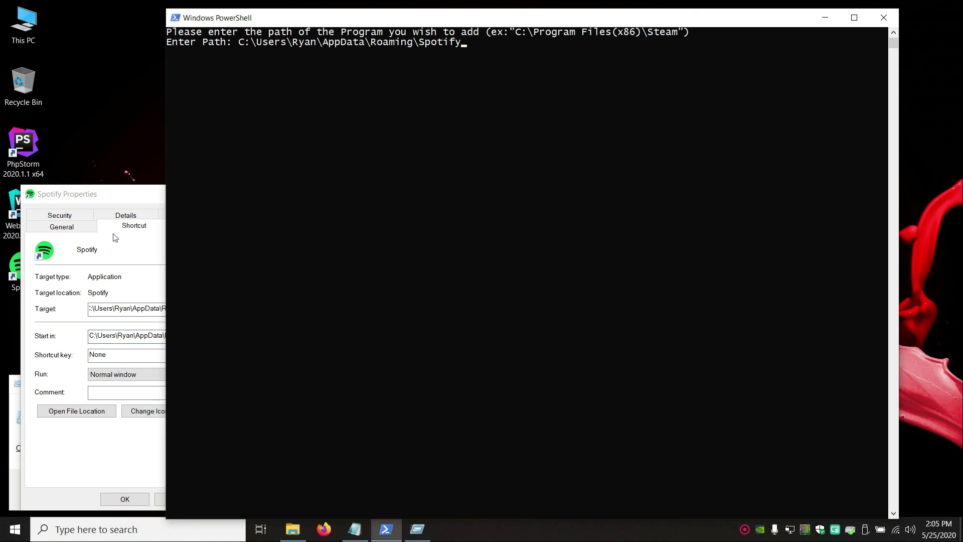
key(Return)
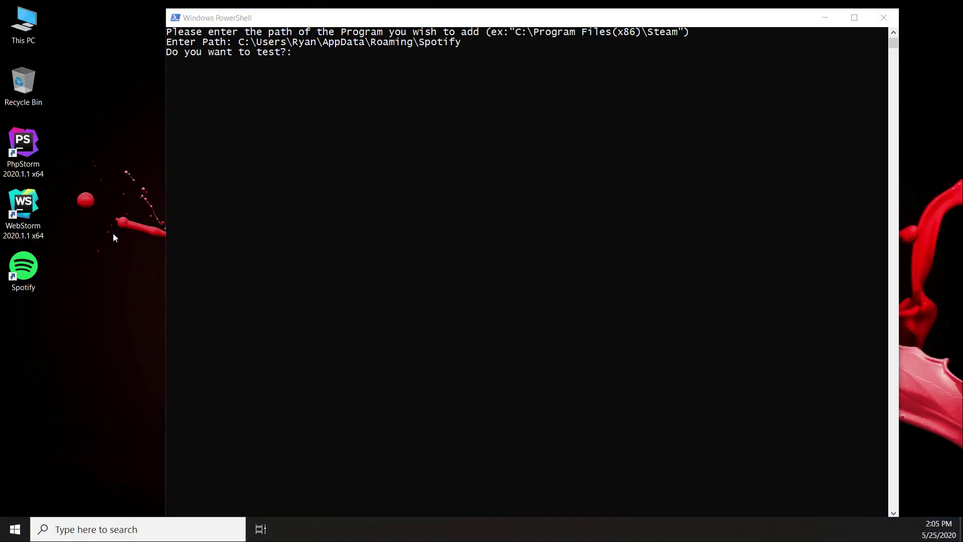
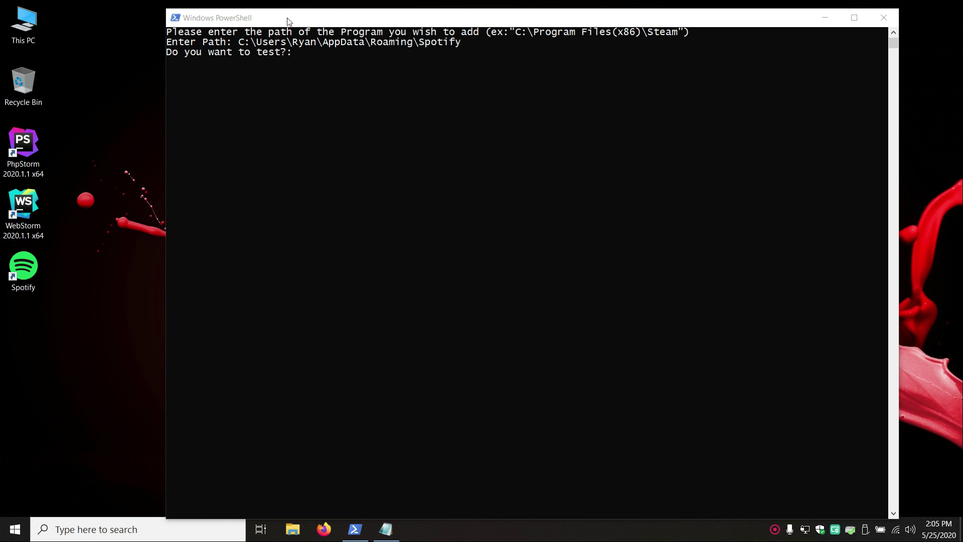
Step: Answer "y" to the script's test question and enter "spotify" as the program to launch
click(294, 44)
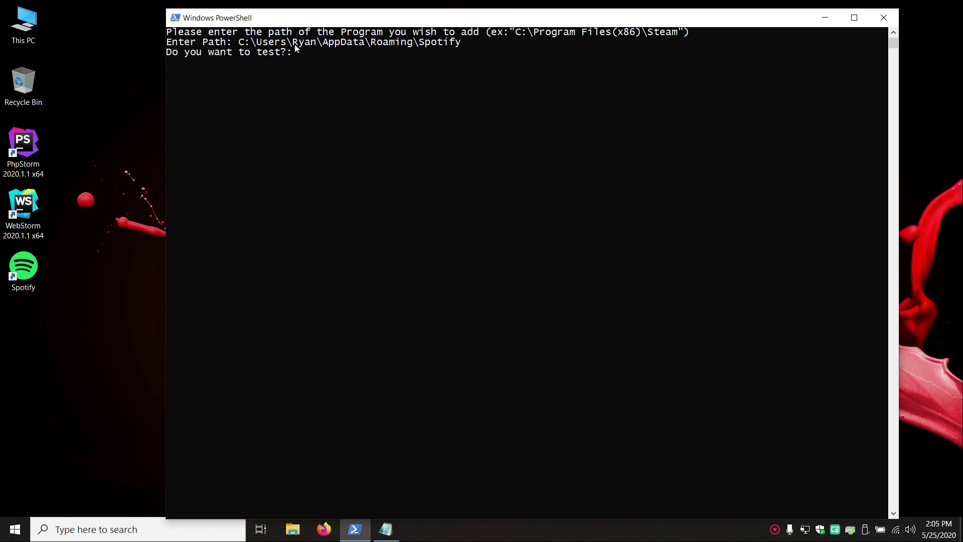
key(Return)
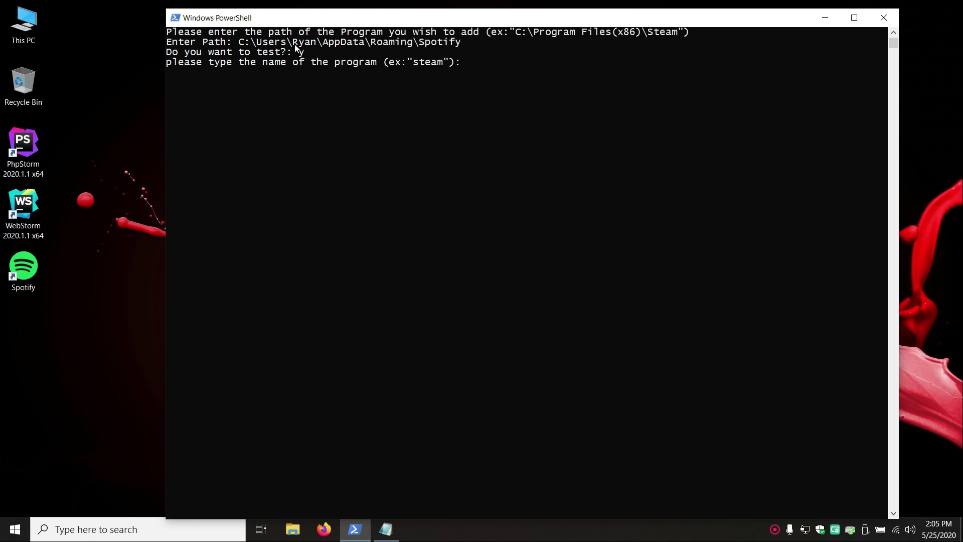
text(spotify)
key(Return)
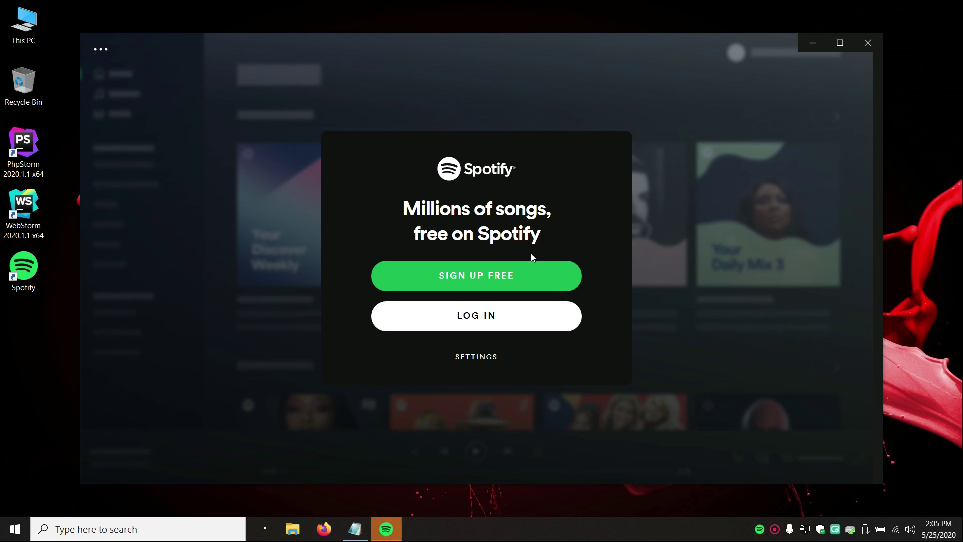
Step: Quit the running Spotify application completely, including its background process
right_click(758, 530)
click(775, 523)
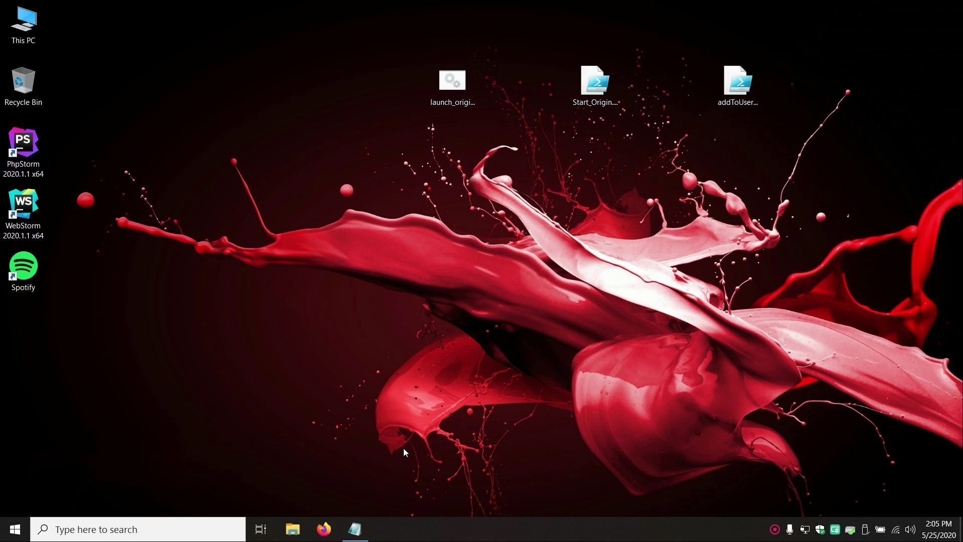
Step: Search Windows for "steam" and clear the search text
key(super)
text(steam)
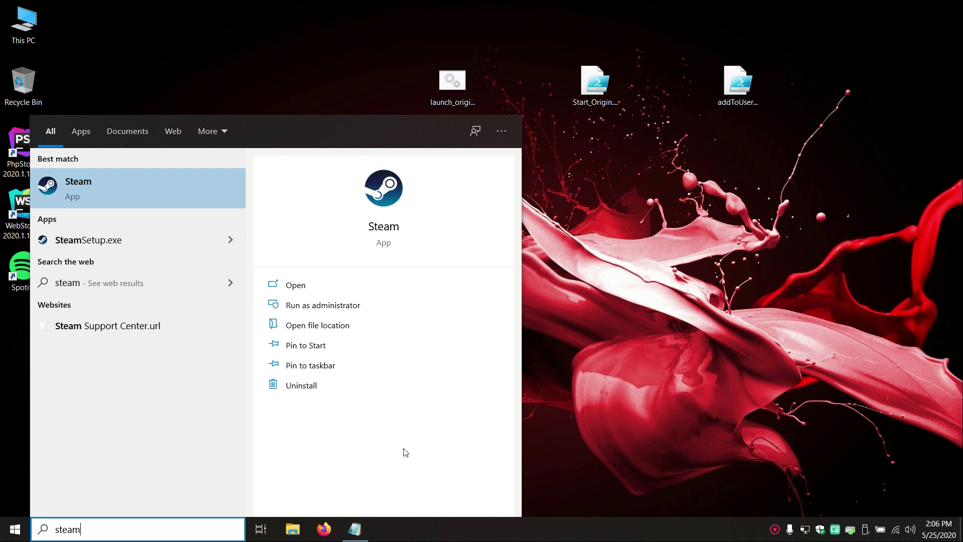
key(BackSpace)
key(BackSpace)
key(BackSpace)
key(BackSpace)
key(BackSpace)
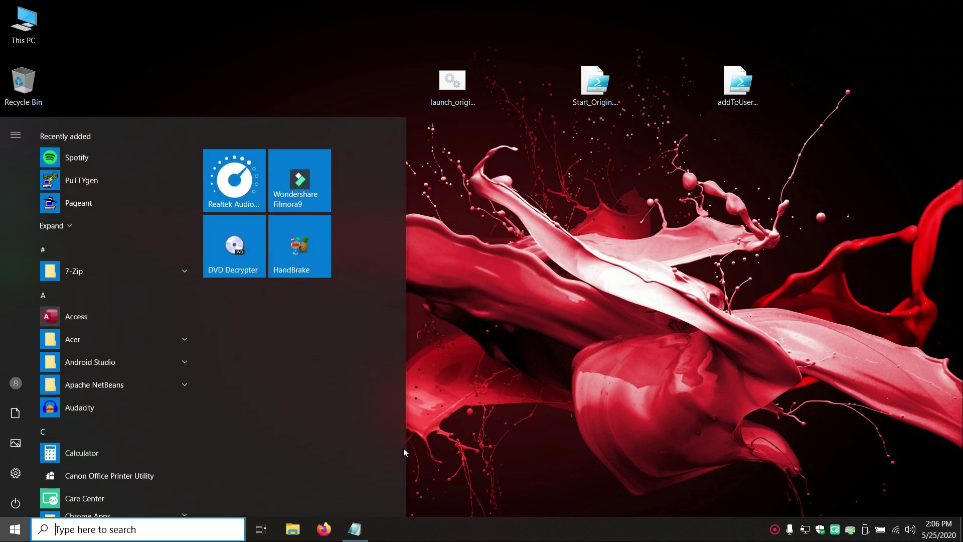
Step: Launch a command prompt with the Run command "cmd" and close it with "exit"
key(super+r)
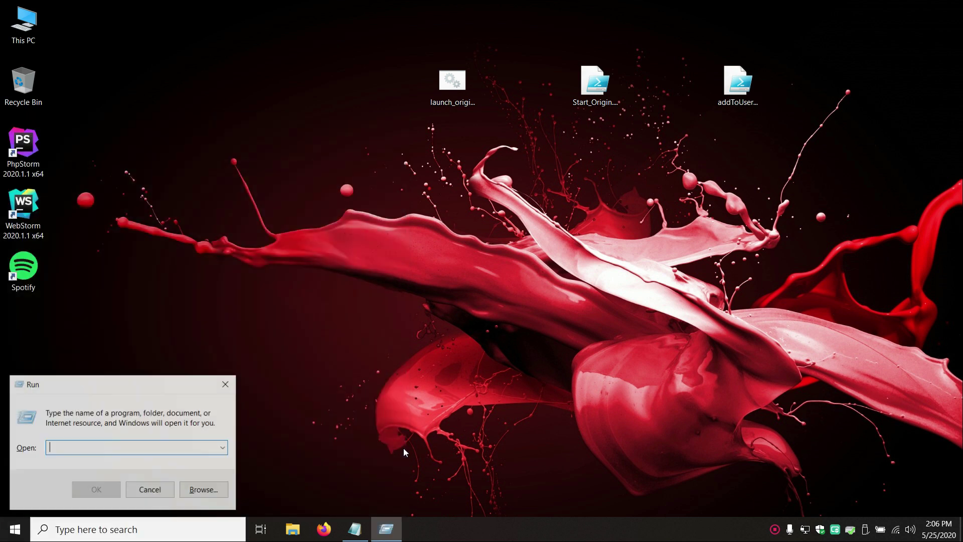
text(cmd)
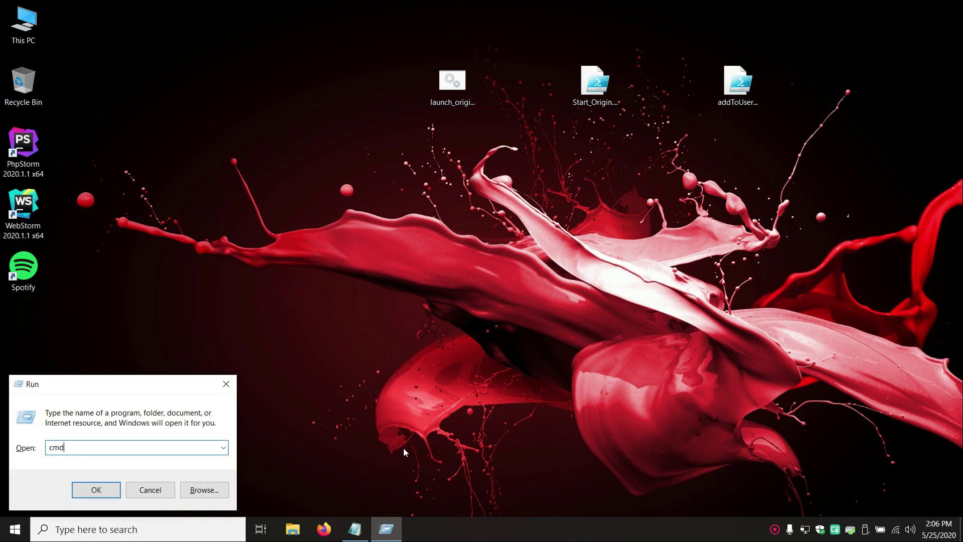
key(Return)
text(exit)
key(Return)
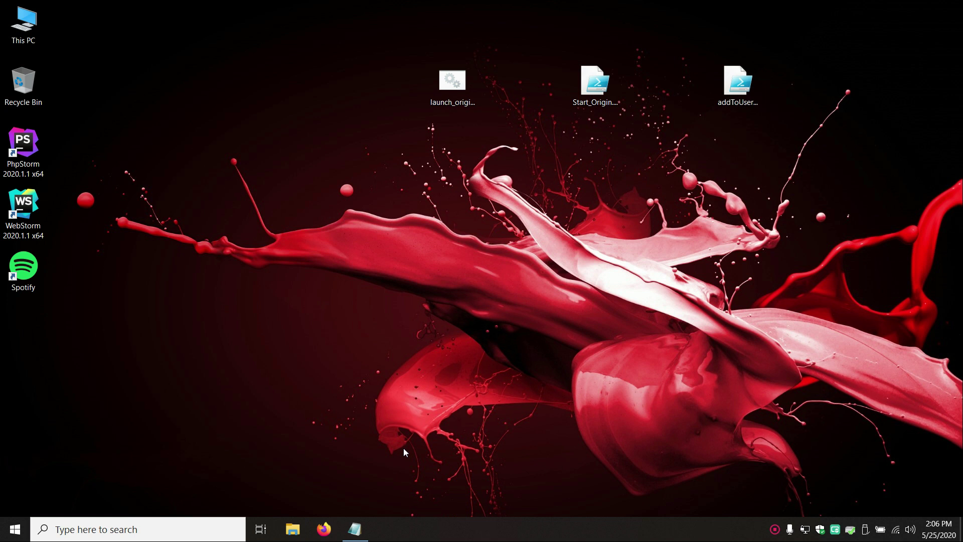
Step: Search Windows for "notepad" and dismiss the search
key(super)
text(notepad)
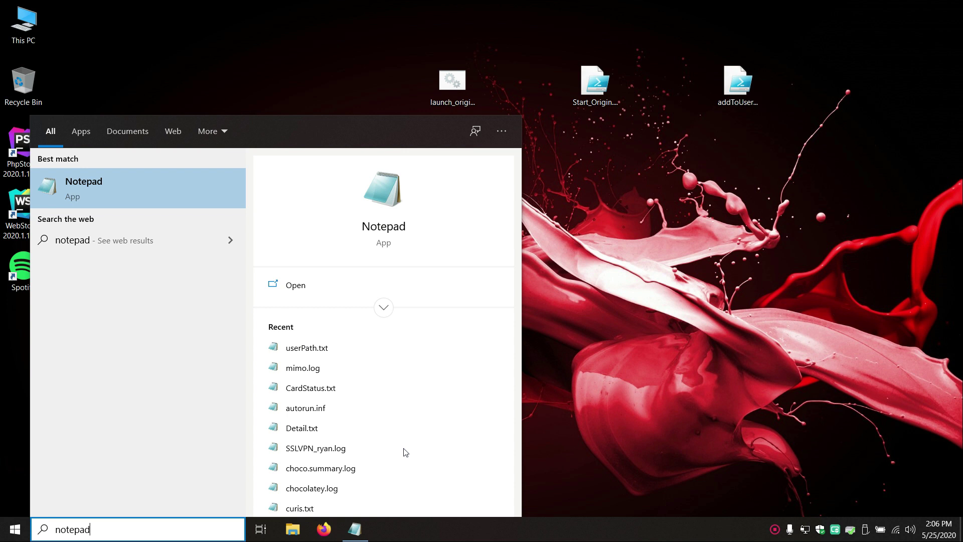
key(Escape)
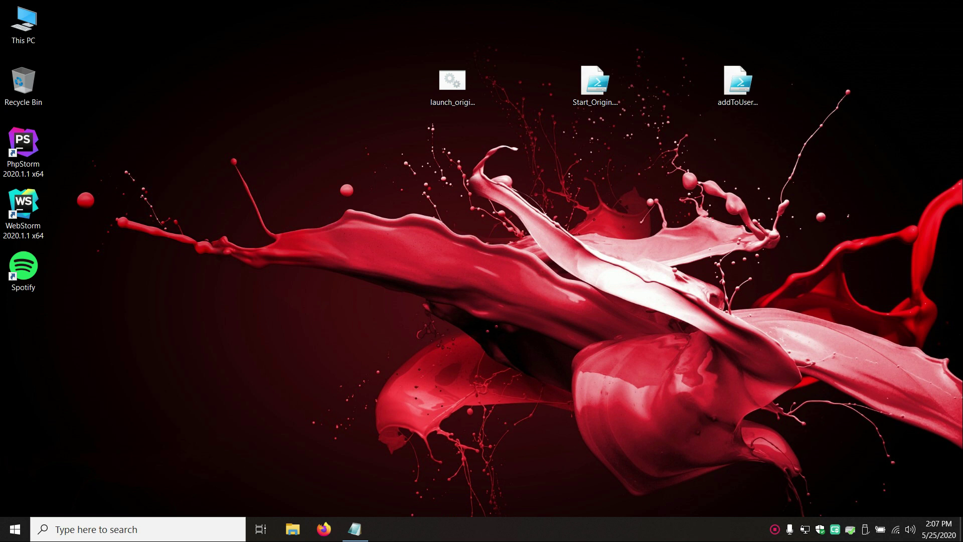
Step: Try to launch Notepad++ with the Run command "notepad++"
key(super+r)
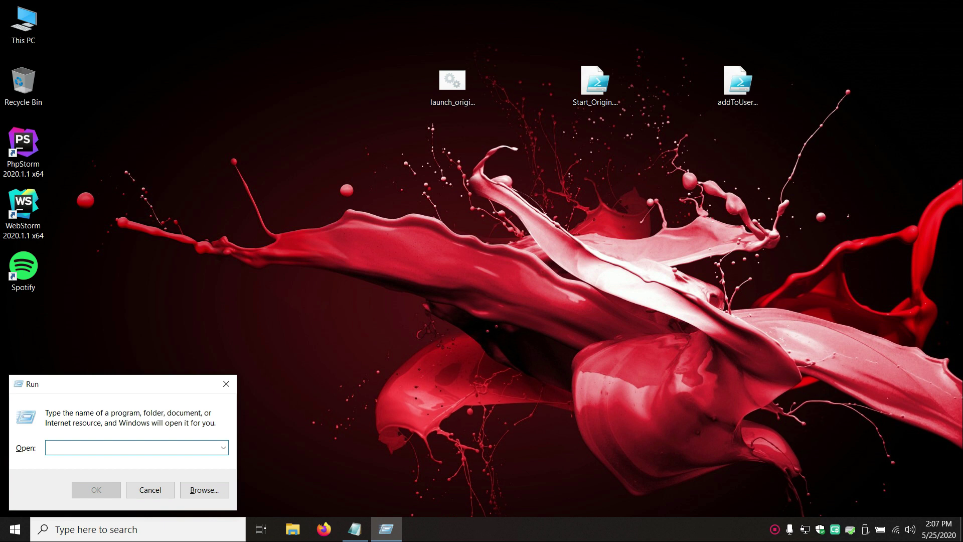
text(notepad+)
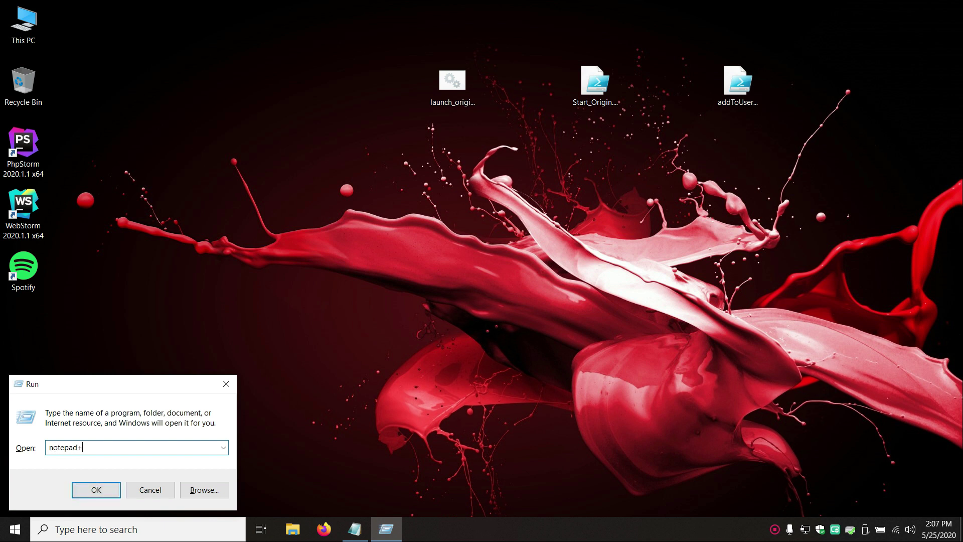
text(+)
key(Return)
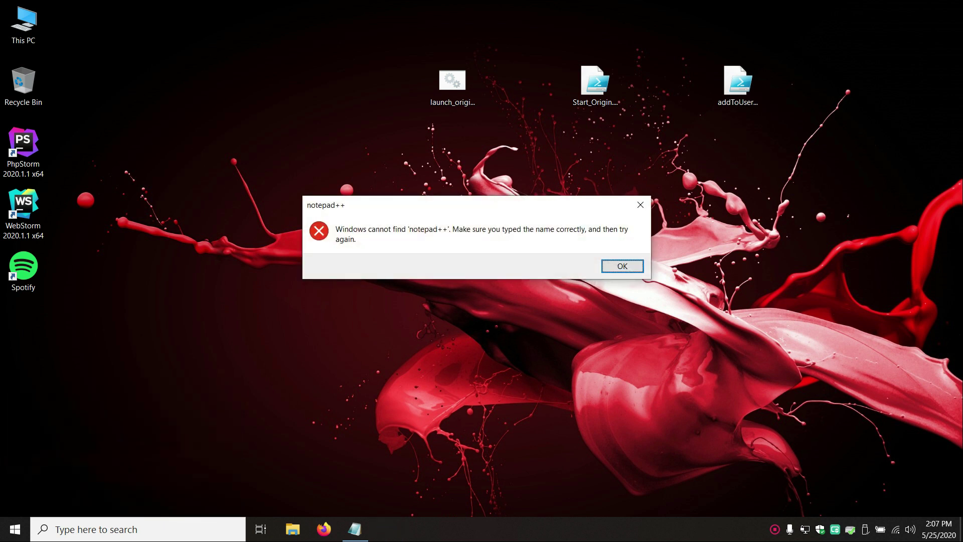
key(Return)
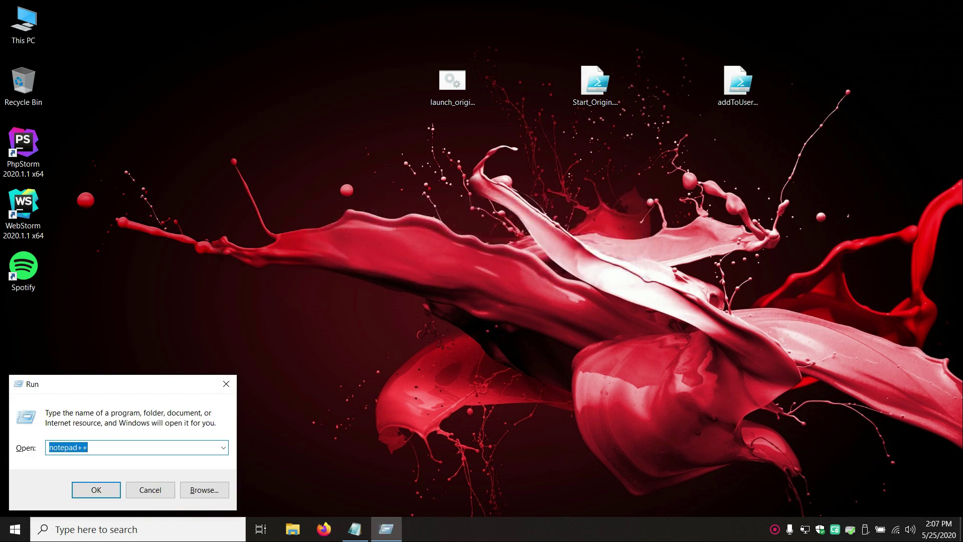
Step: Run the addToUserEnvPath.ps1 desktop script with PowerShell, closing its text if it opens for editing instead
double_click(732, 103)
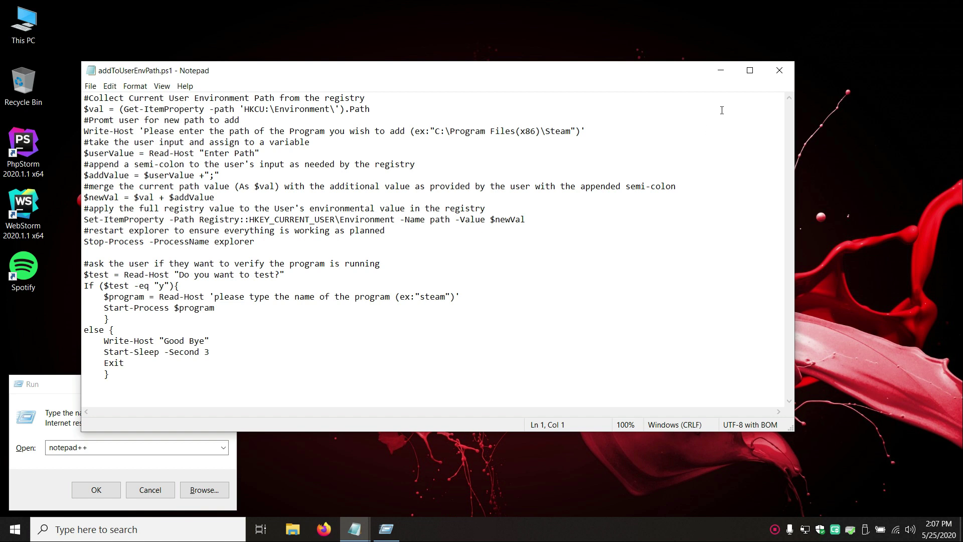
click(771, 72)
right_click(735, 79)
click(762, 103)
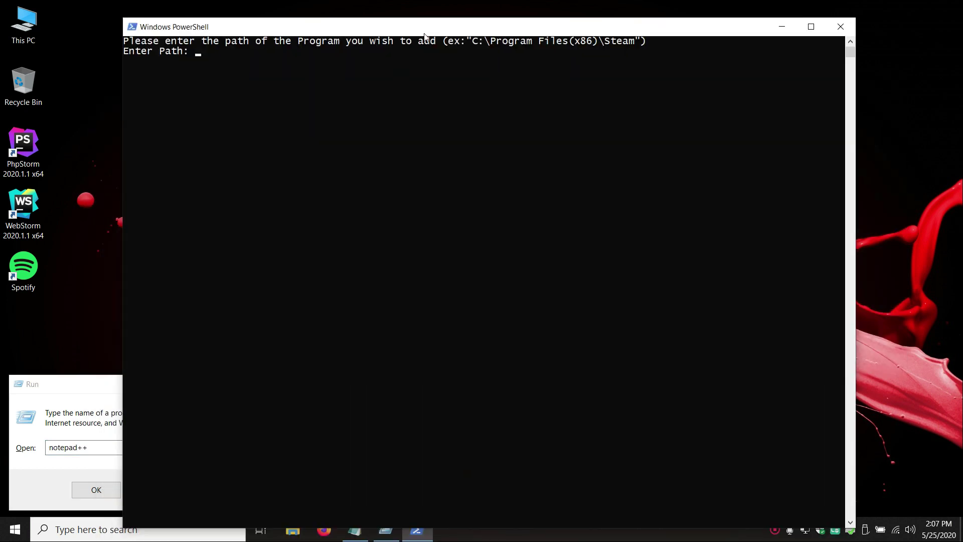
drag(425, 36, 427, 22)
Step: Copy the path D:\notepad++ from the second line of the untitled Notepad document
click(364, 529)
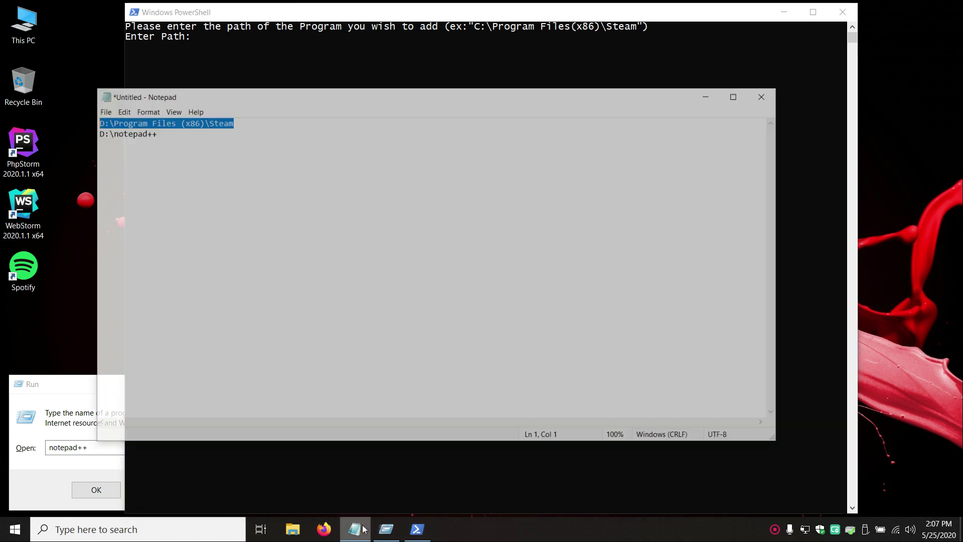
click(184, 111)
key(ctrl+a)
click(232, 110)
drag(231, 111, 71, 122)
key(ctrl+c)
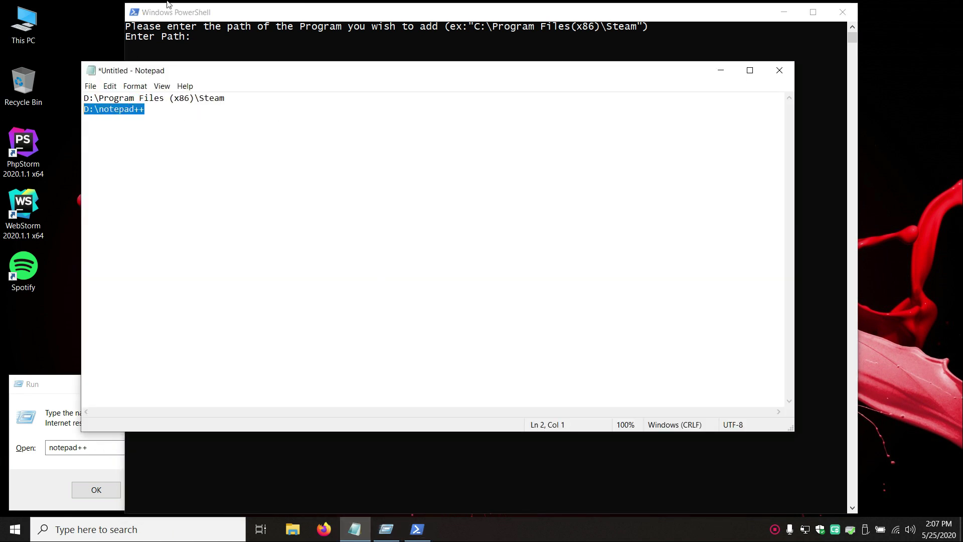
Step: Submit the copied D:\notepad++ path at the PowerShell script's path prompt
click(276, 38)
key(ctrl+v)
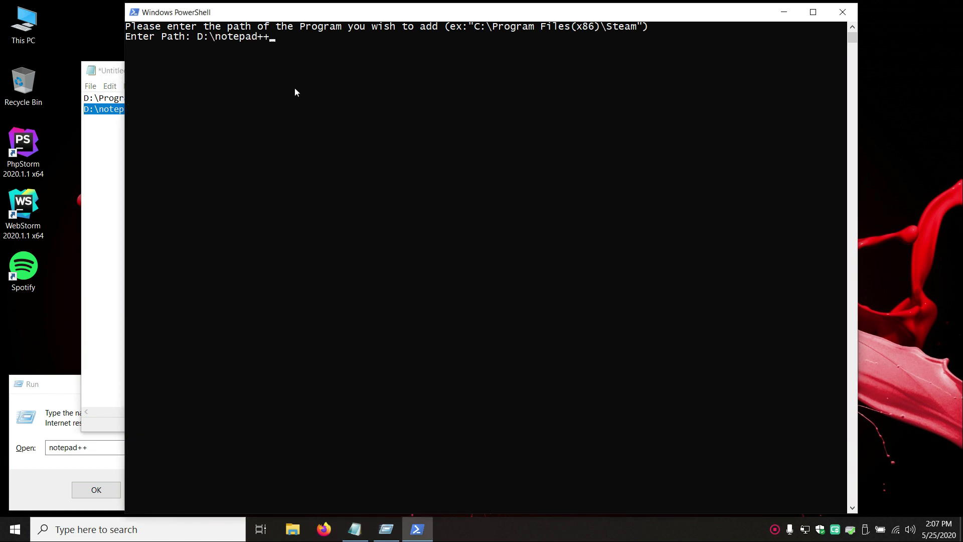
key(Return)
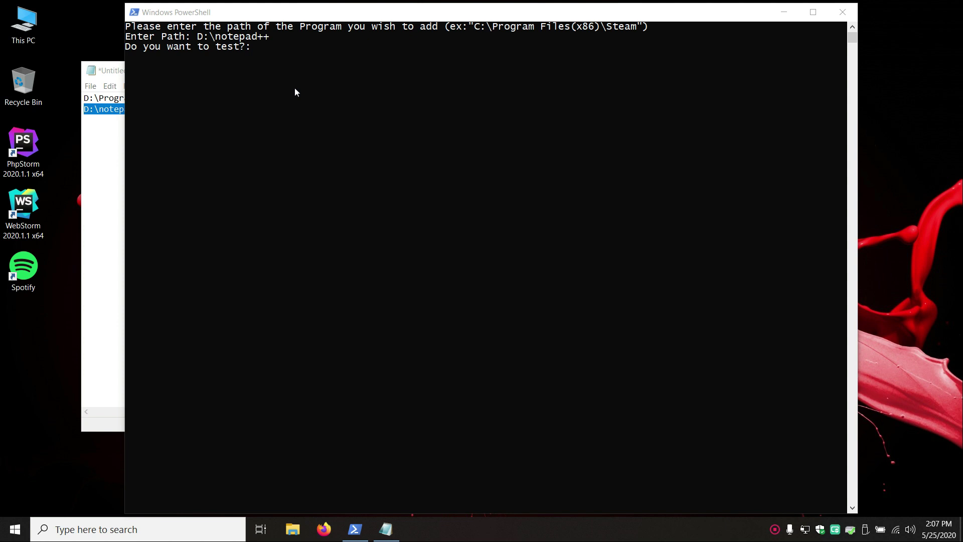
Step: Answer "y" to the script's test question and enter "notepad++" as the program to launch
text(y)
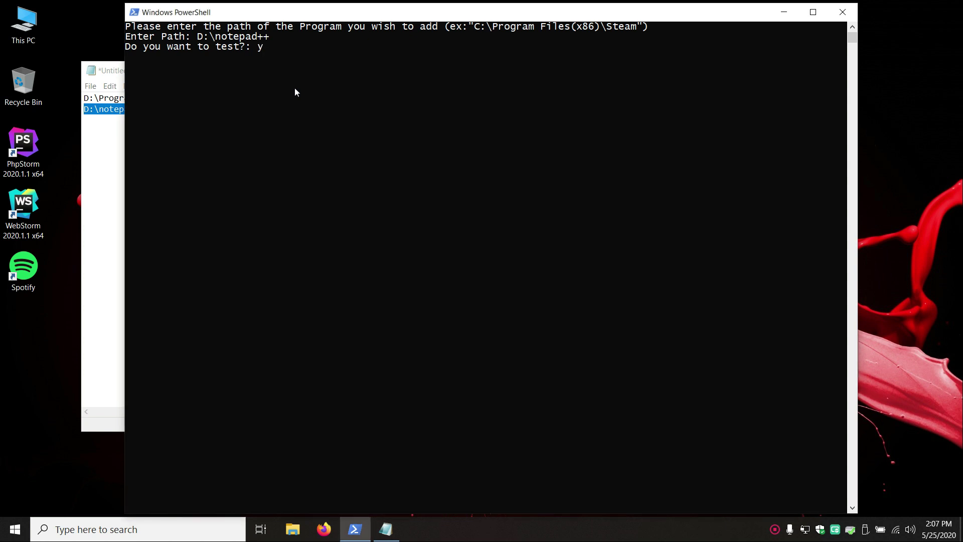
key(Return)
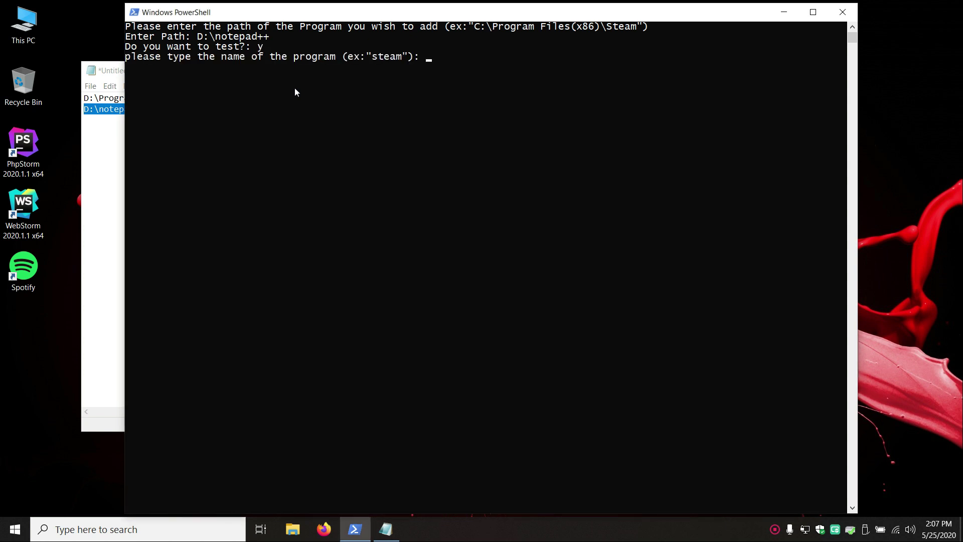
text(notepad++)
key(Return)
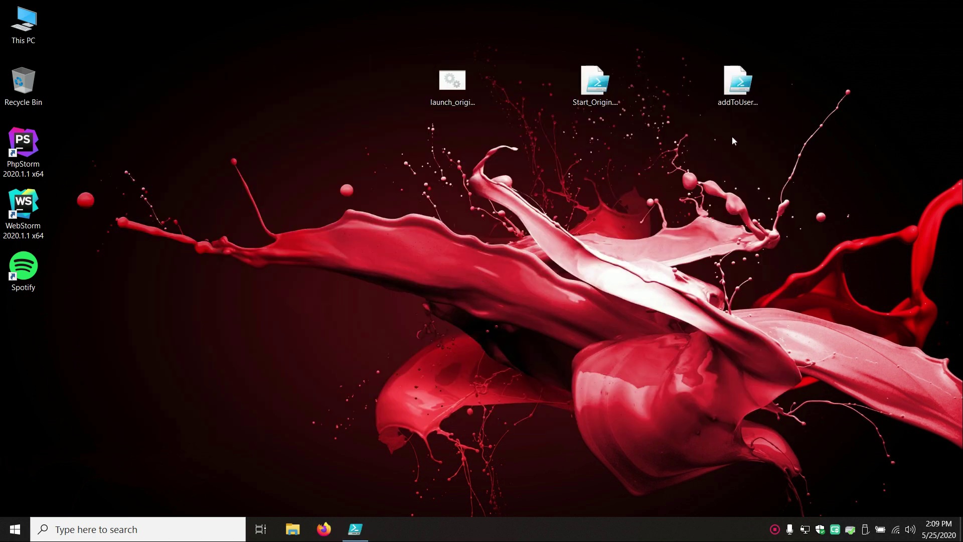
Step: Run the addToUserEnvPath.ps1 script with PowerShell again and submit an empty path
right_click(729, 74)
click(754, 98)
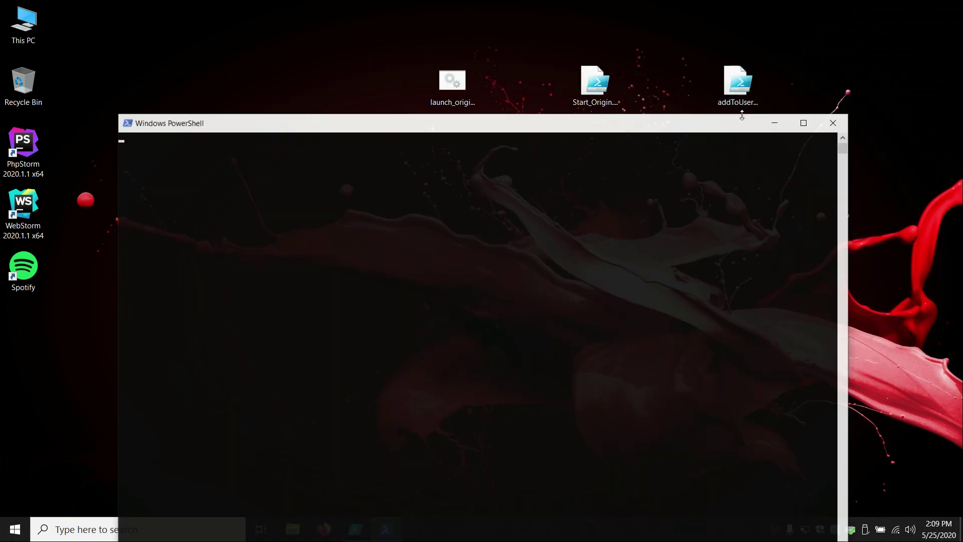
key(Return)
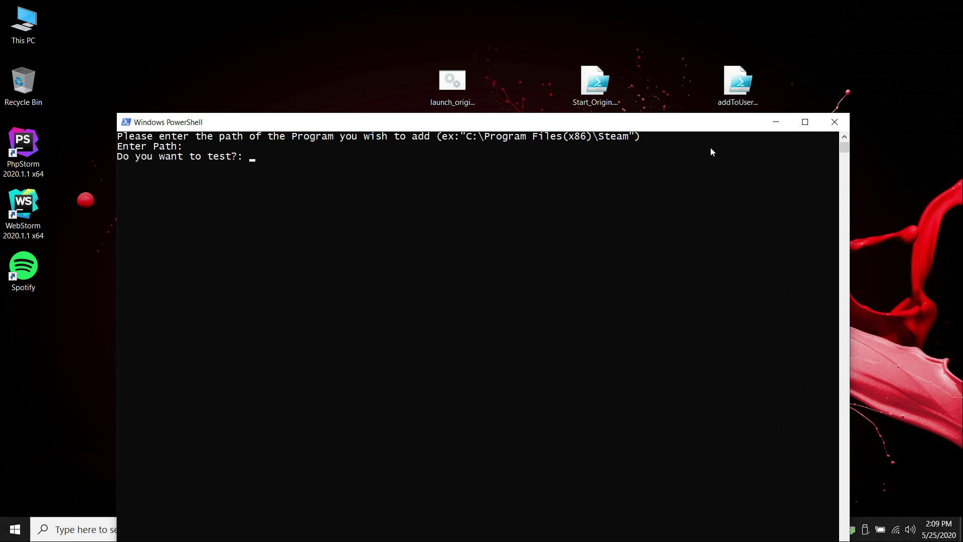
Step: Test-launch "notepad++" by answering "y" to the script's test question, and close the Notepad++ window
text(y)
key(Return)
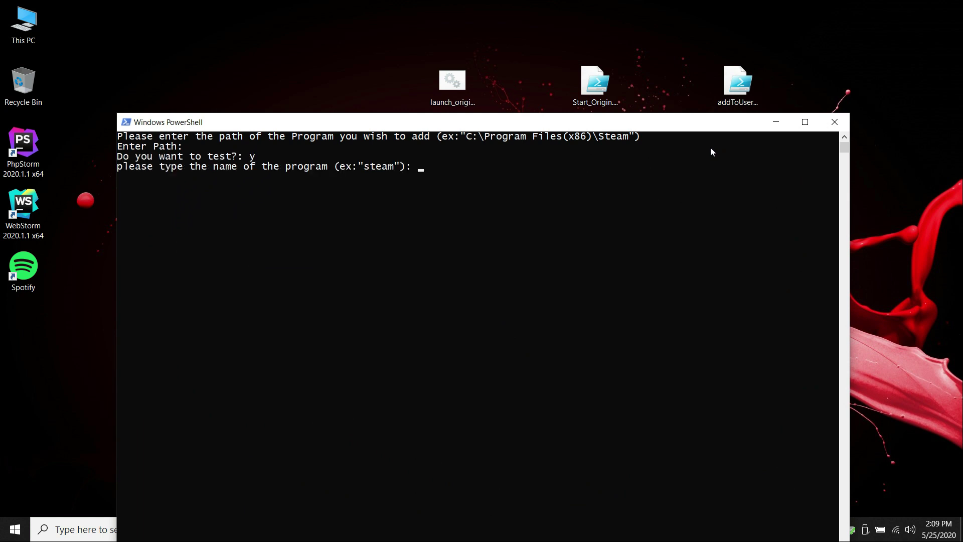
text(notepad++)
key(Return)
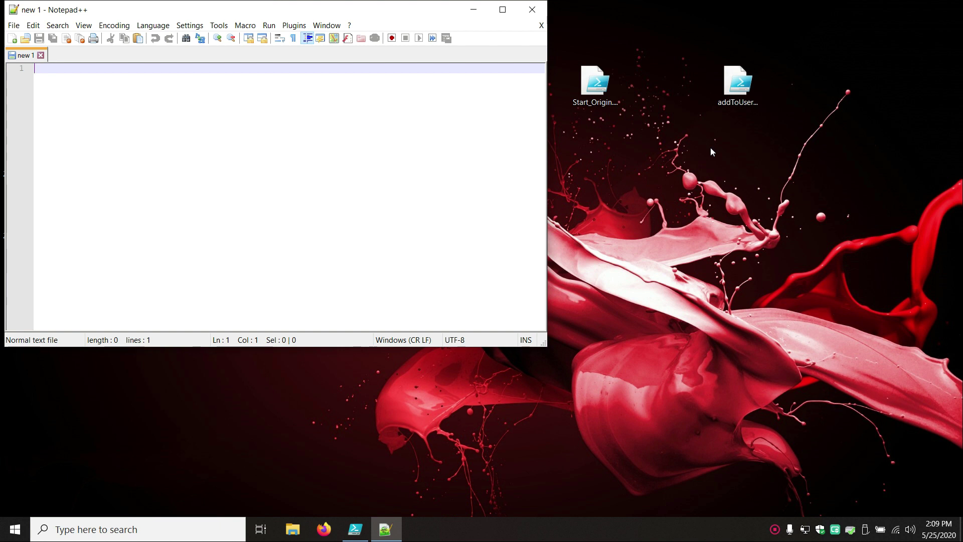
click(532, 9)
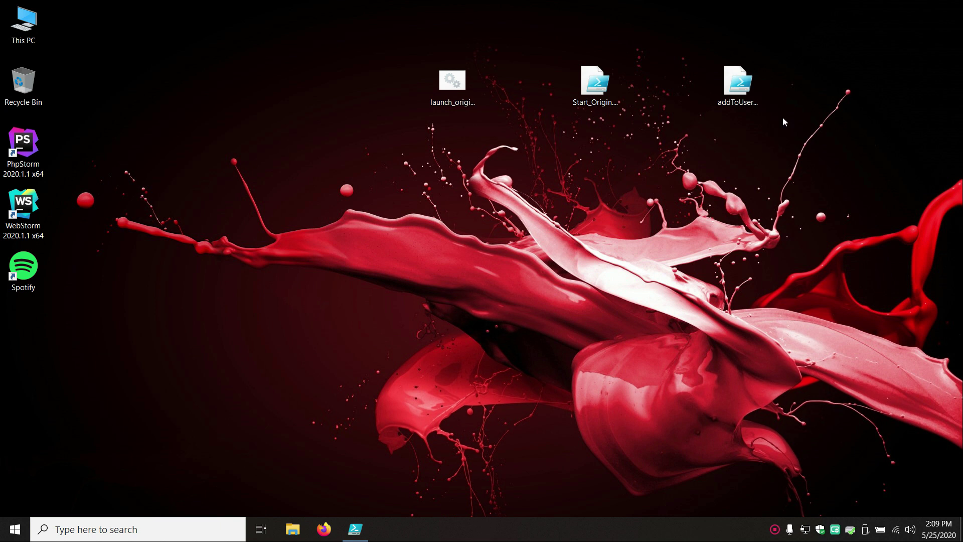
right_click(748, 88)
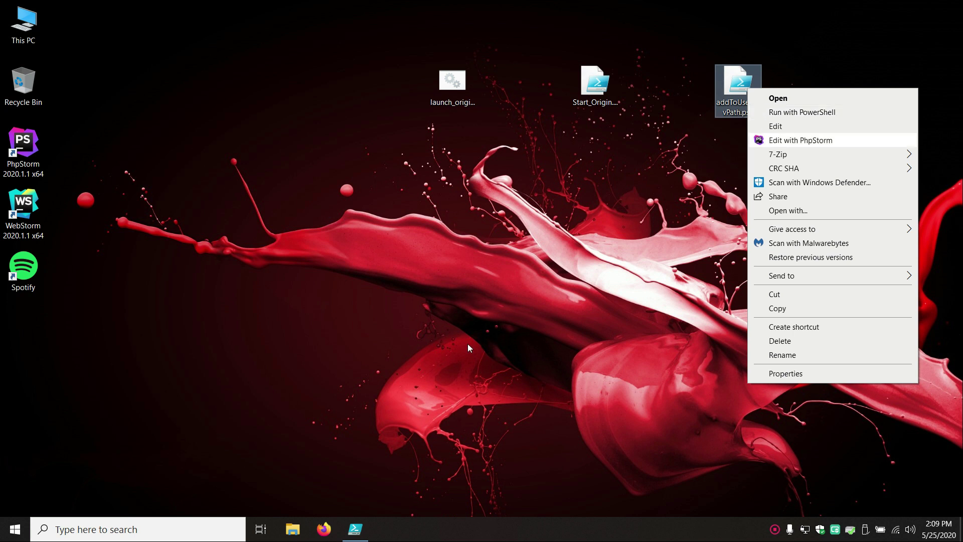
click(335, 506)
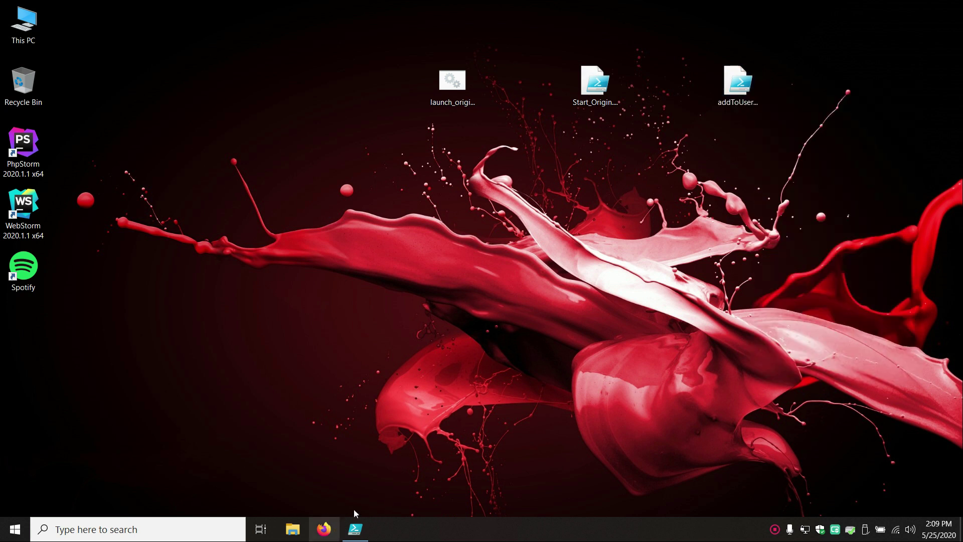
right_click(324, 528)
Step: Uncomment the Set-ItemProperty line and the Stop-Process line of addToUserEnvPath.ps1 in PowerShell ISE, removing the stray backslashes as well
click(355, 529)
click(47, 156)
key(BackSpace)
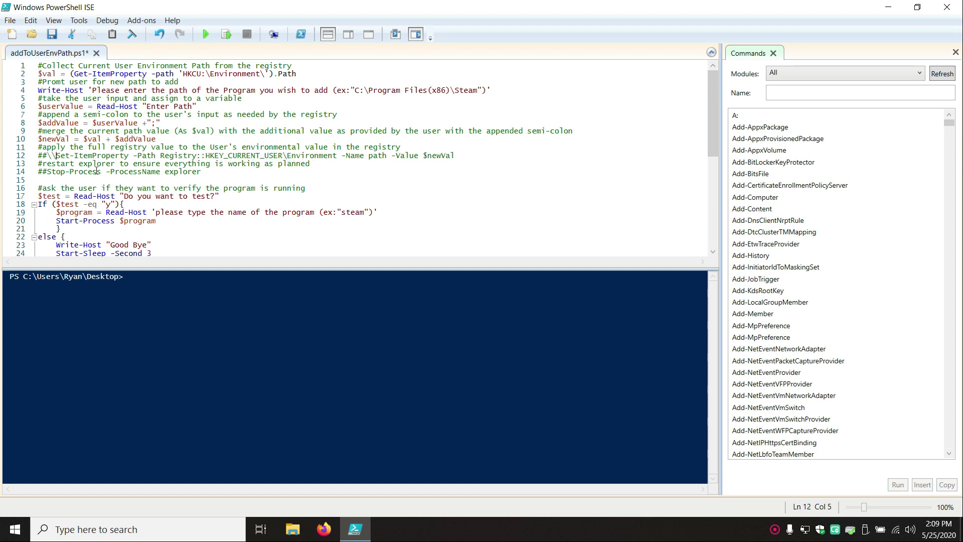
key(BackSpace)
key(Down)
key(Right)
key(BackSpace)
key(BackSpace)
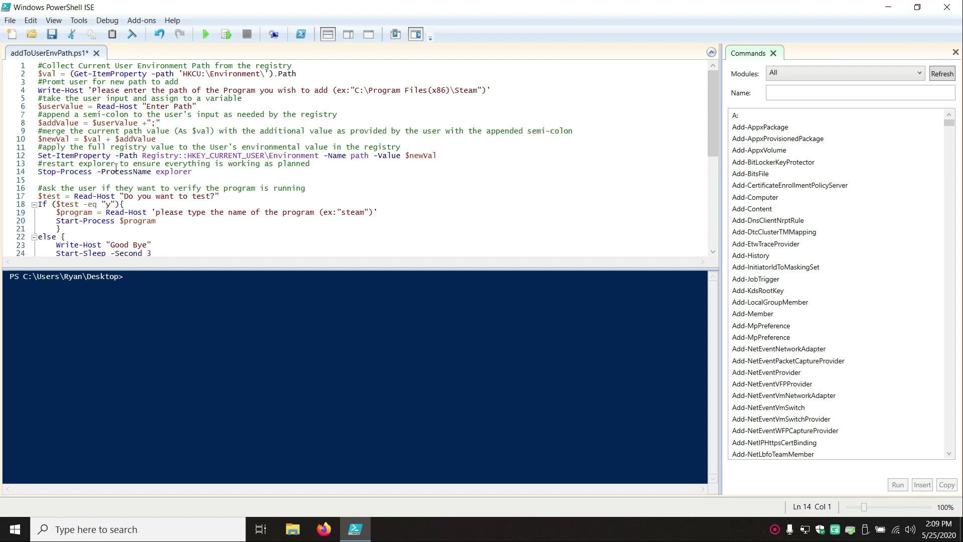
Step: Examine the script's Start-Process line, the Stop-Process line for explorer and the test condition
scroll(121, 167, down, 7)
scroll(113, 92, up, 1)
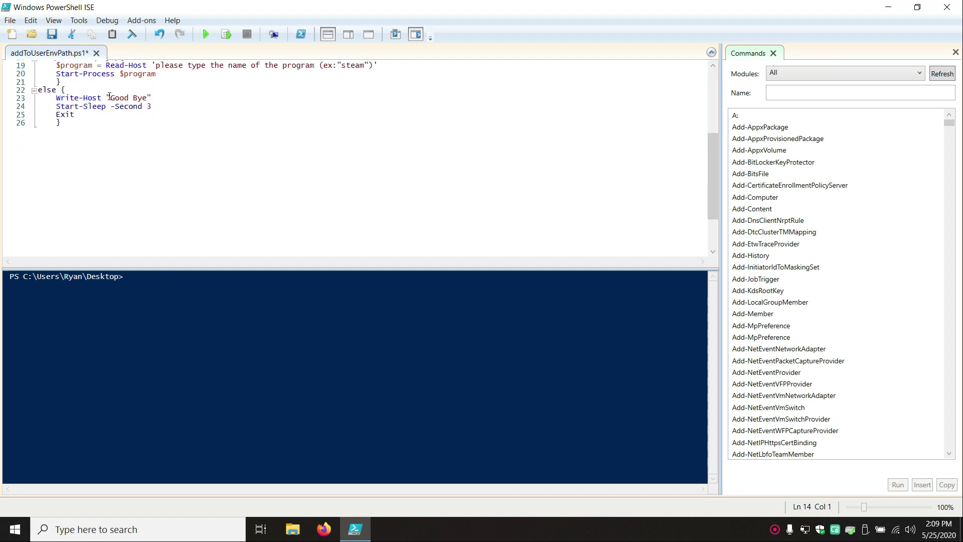
drag(157, 75, 110, 75)
scroll(129, 107, up, 2)
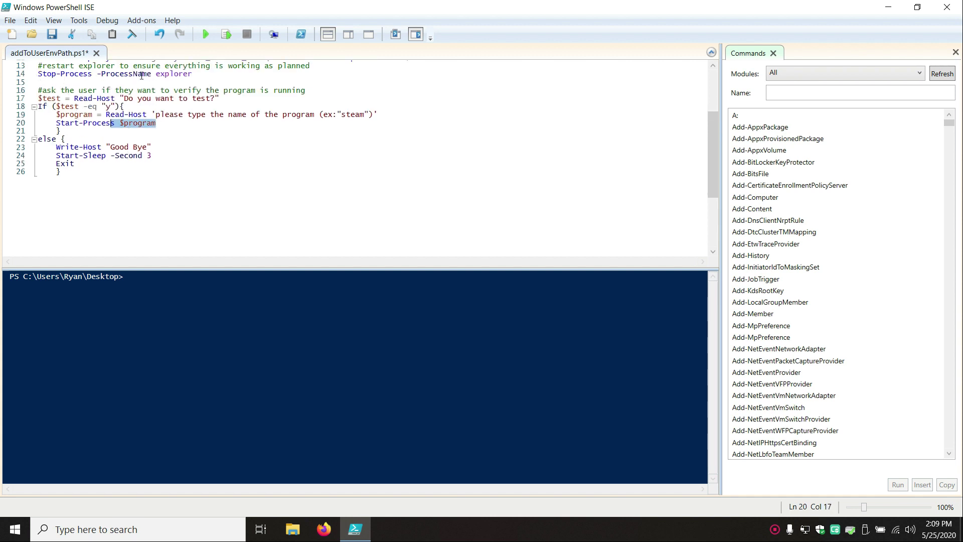
drag(210, 74, 39, 74)
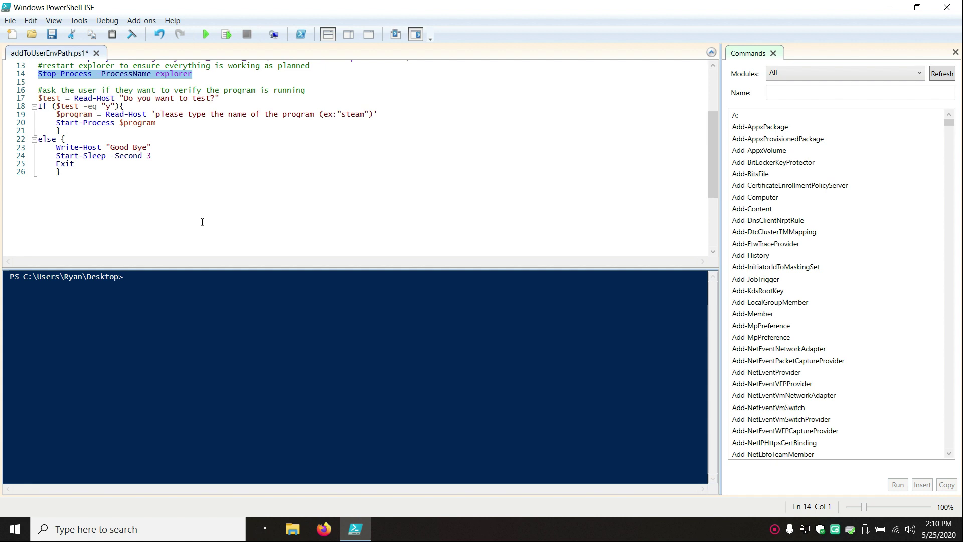
click(107, 163)
click(107, 102)
click(56, 106)
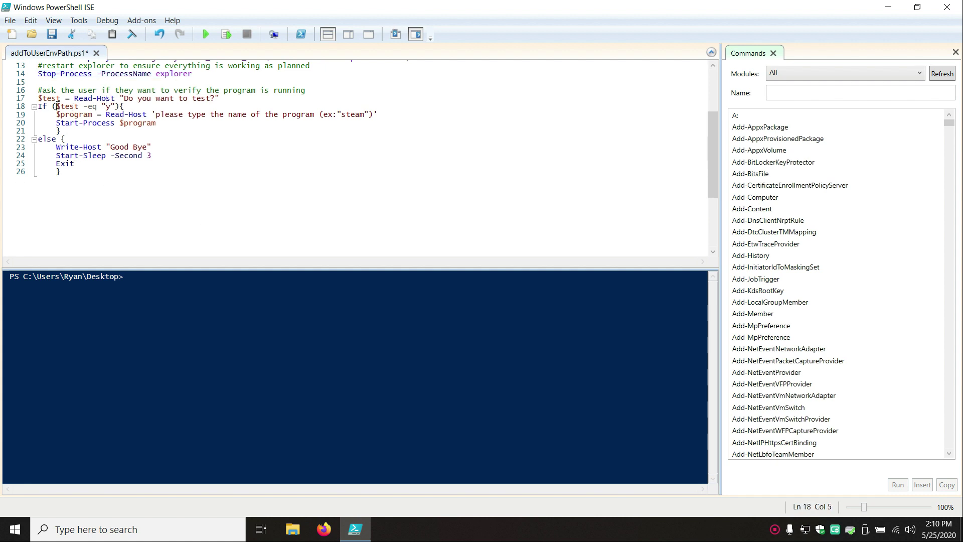
Step: Add "(Y/N)" to the end of the "Do you want to test?" prompt text on line 17
click(211, 98)
key(Right)
text((Y/N))
Step: Highlight the Write-Host, Start-Sleep and Exit lines in the script's else block
click(67, 148)
drag(67, 147, 171, 167)
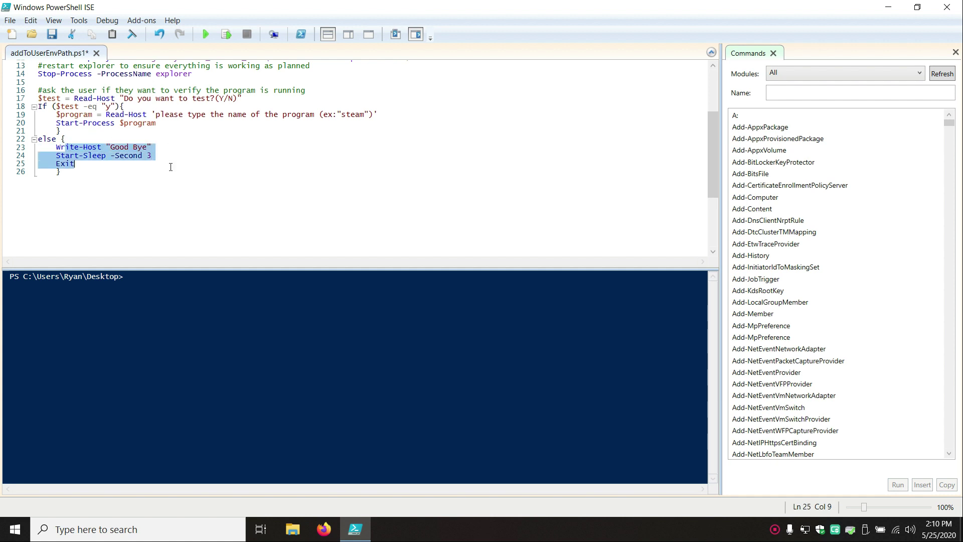
Step: Close PowerShell ISE and save the changes to addToUserEnvPath.ps1
click(171, 170)
click(959, 7)
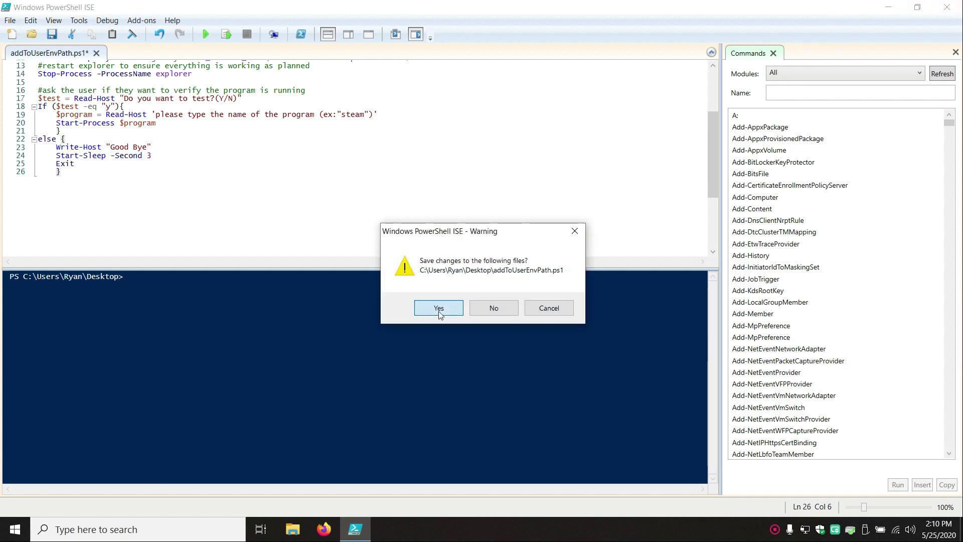
click(438, 308)
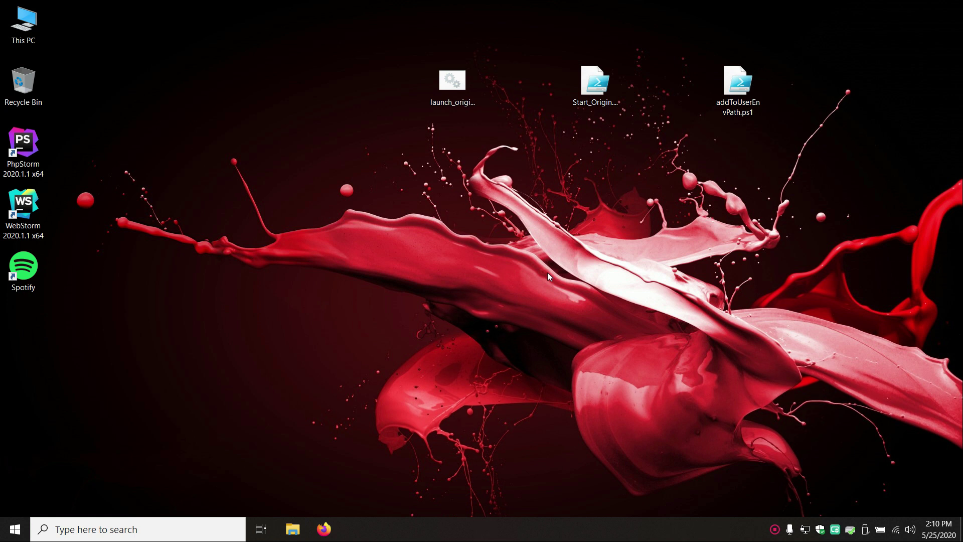
Step: Try out the program names steam and spotify in the Run dialog, clearing each one without launching it
key(super+r)
text(steam)
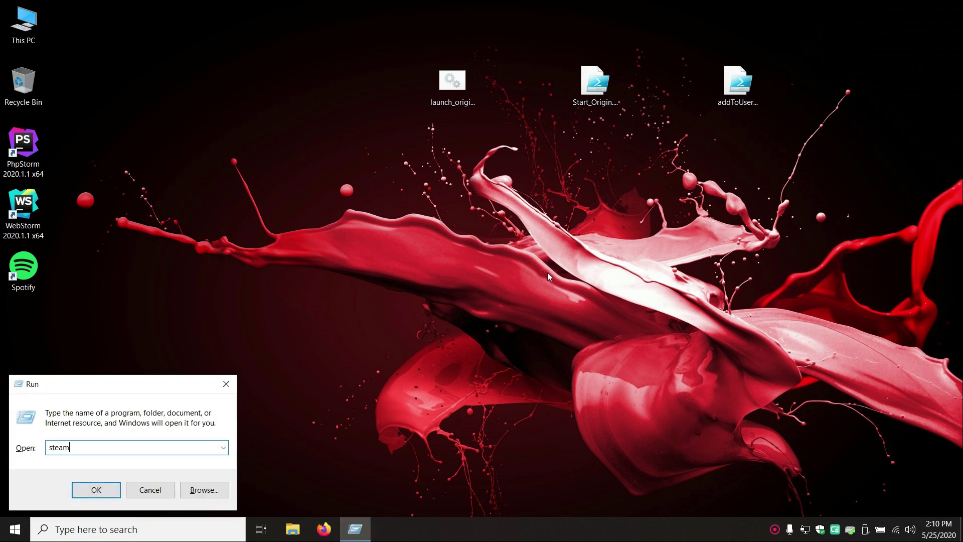
key(BackSpace)
key(BackSpace)
key(BackSpace)
key(BackSpace)
key(BackSpace)
text(spotify)
key(BackSpace)
key(BackSpace)
key(BackSpace)
key(BackSpace)
key(BackSpace)
key(BackSpace)
key(BackSpace)
Step: Launch notepad++ by name from the Run dialog and close its window
text(notepad++)
key(Return)
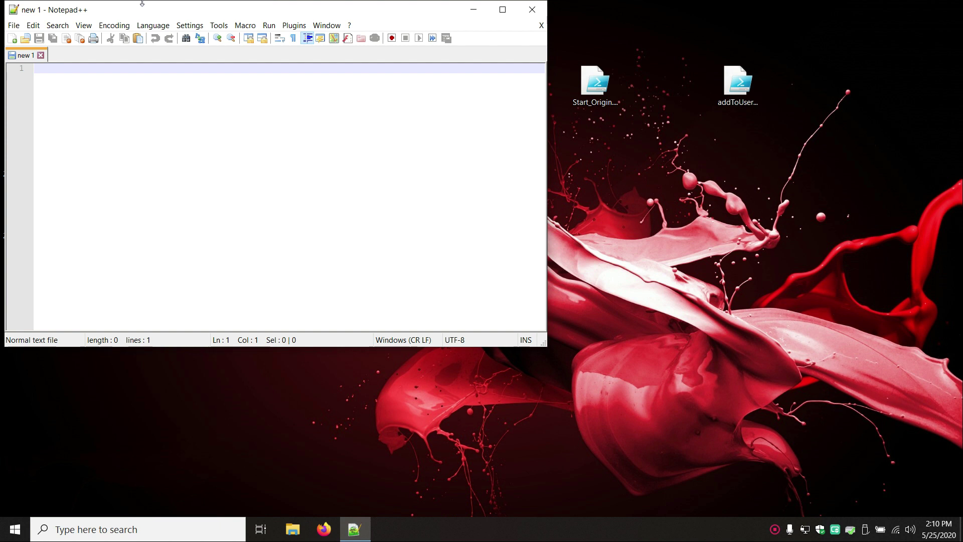
click(532, 10)
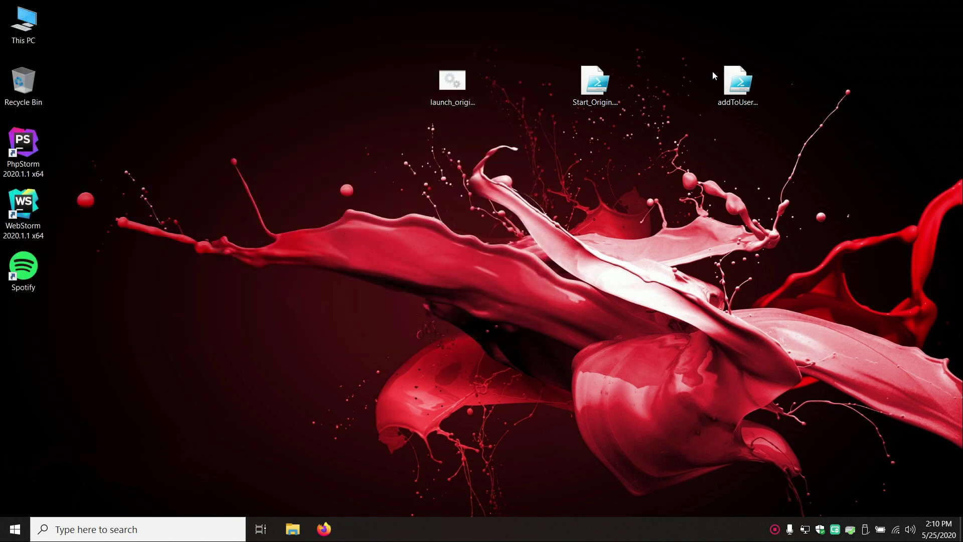
Step: Open the Environment Variables dialog through This PC's properties and advanced system settings, and examine the user variables with Path selected
click(726, 111)
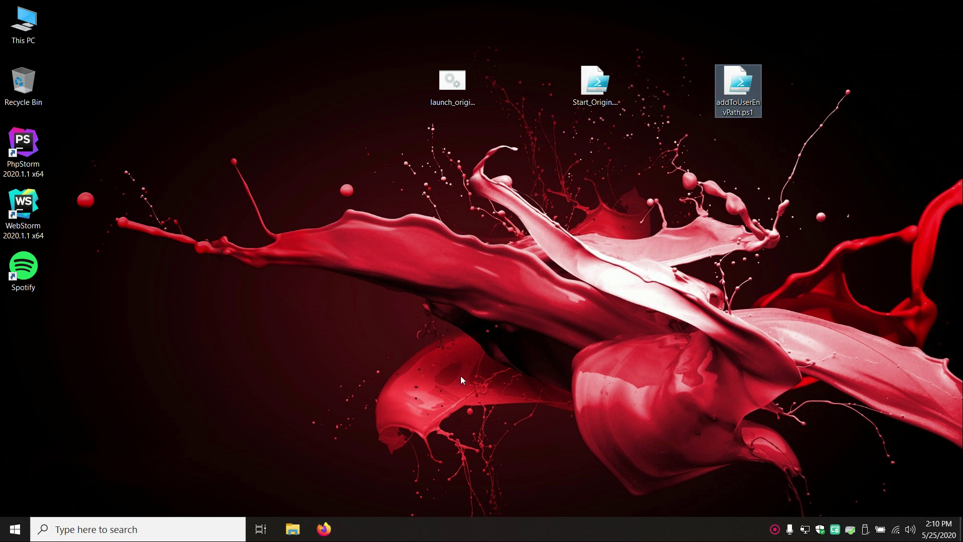
key(super)
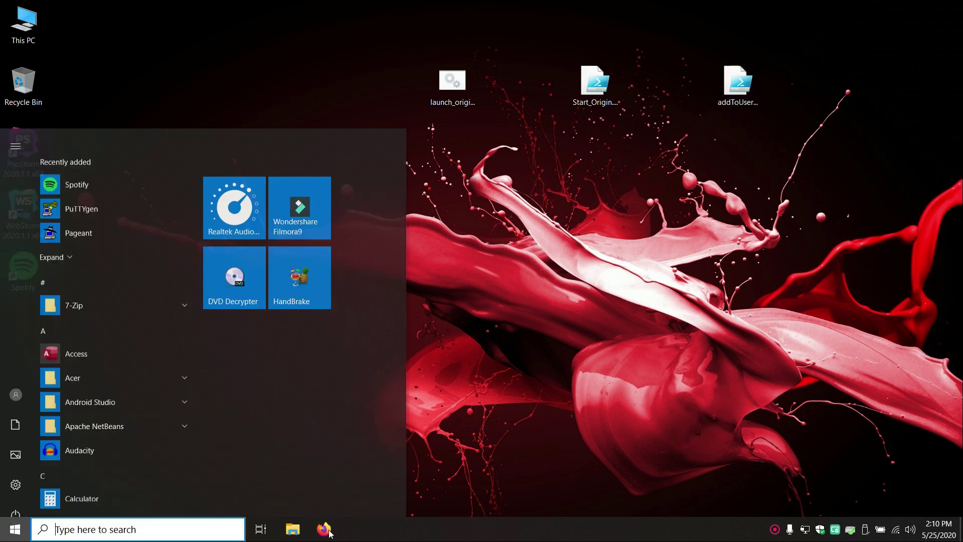
key(super+e)
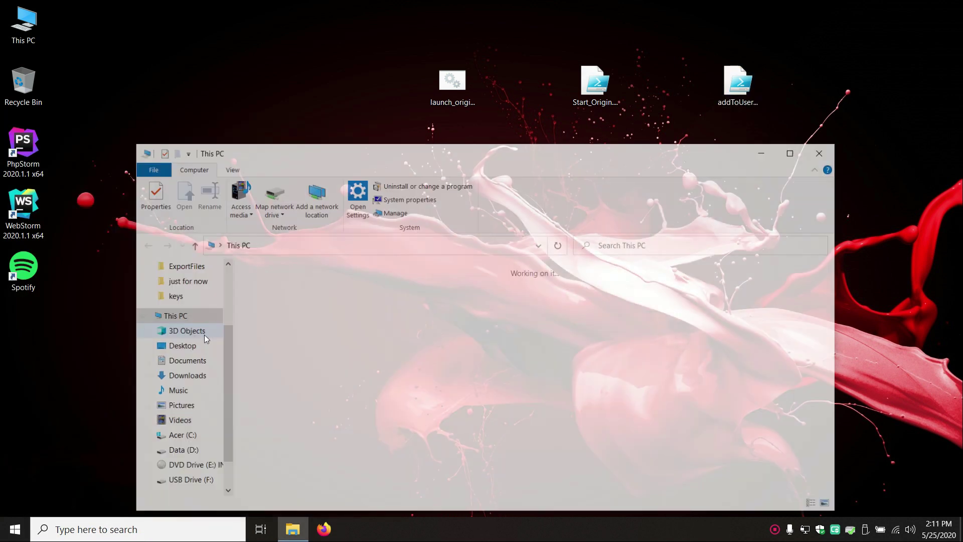
right_click(175, 316)
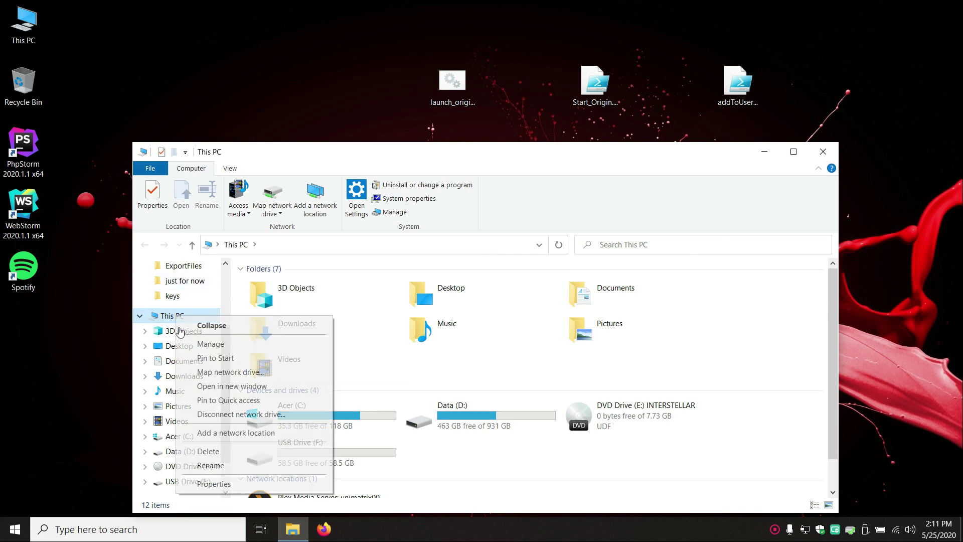
click(210, 484)
click(193, 203)
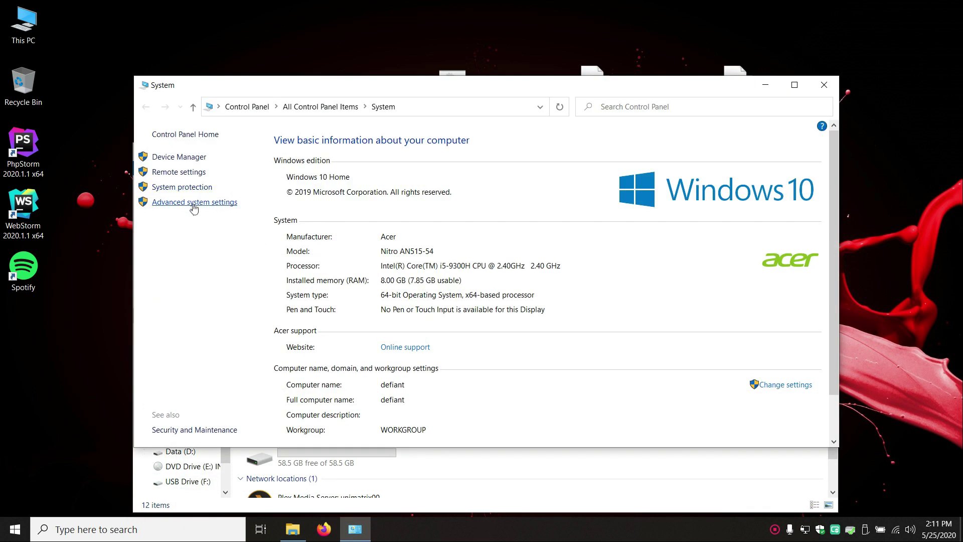
click(236, 255)
click(396, 172)
scroll(397, 133, down, 1)
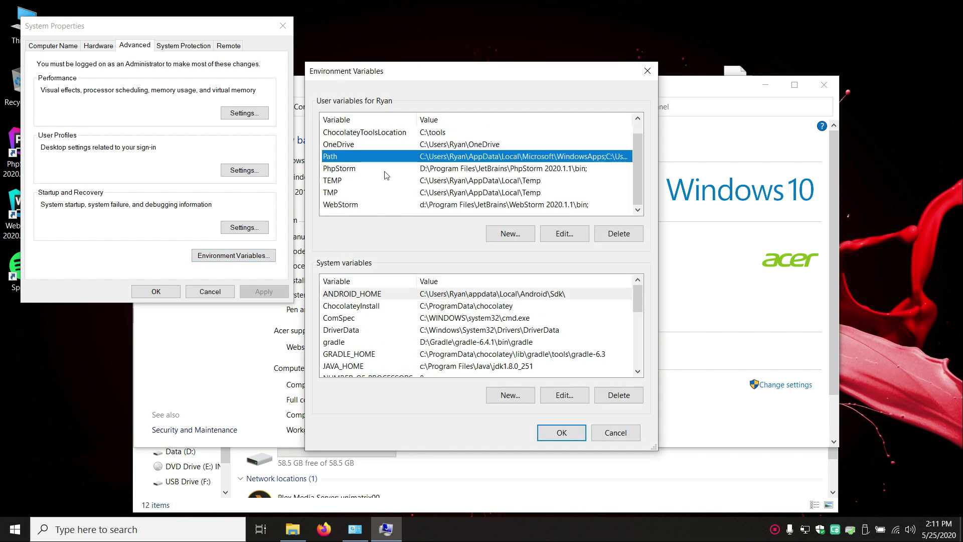
scroll(386, 175, up, 1)
scroll(386, 175, down, 1)
scroll(495, 185, up, 1)
scroll(495, 185, down, 1)
Step: Bring up the Run dialog and an administrator Windows PowerShell window, and dismiss both
key(super)
key(super+r)
key(super)
text(power)
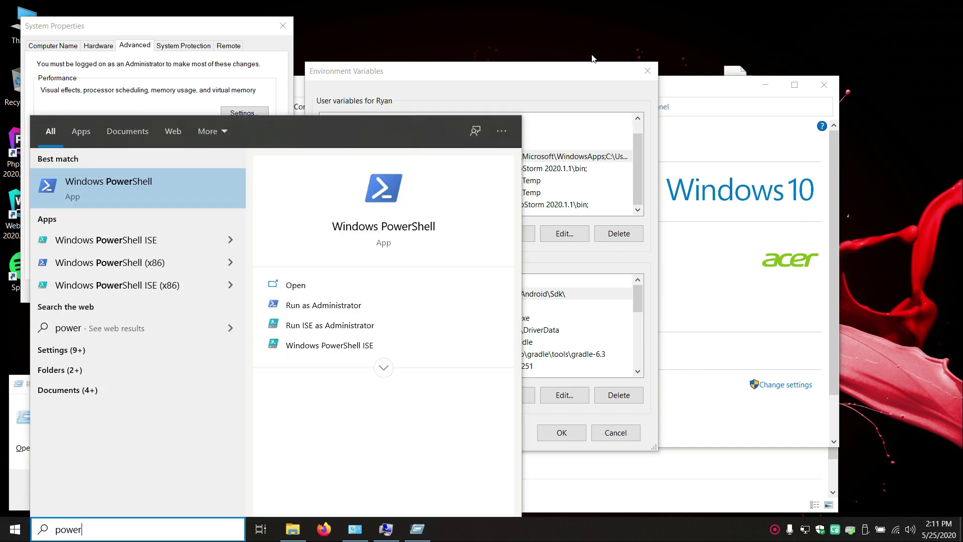
key(Escape)
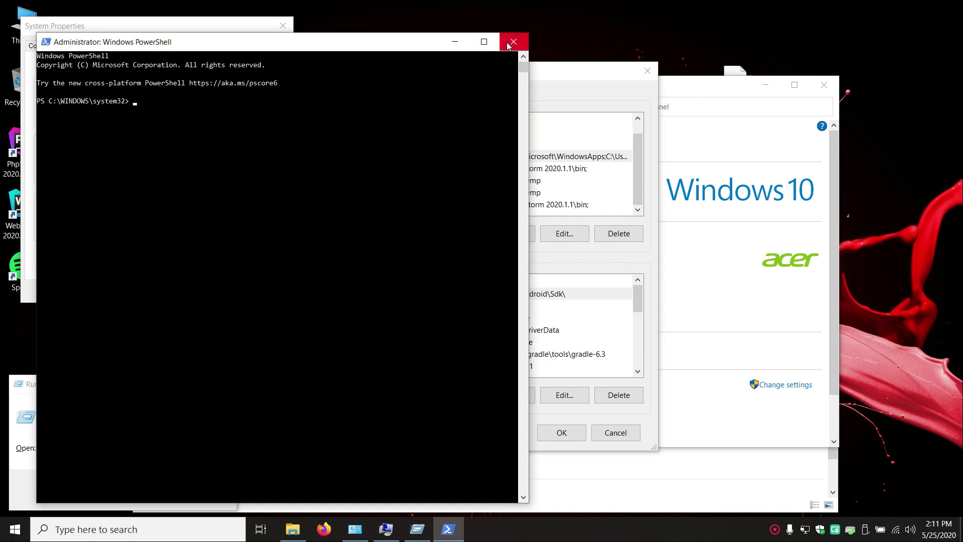
click(507, 45)
click(150, 489)
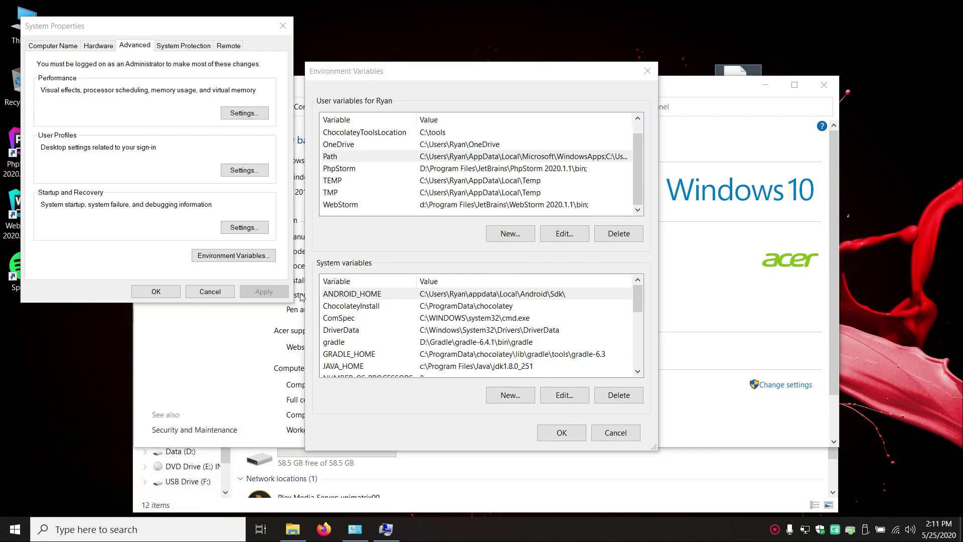
Step: Cancel the Environment Variables and System Properties dialogs and close the System and This PC windows
click(223, 296)
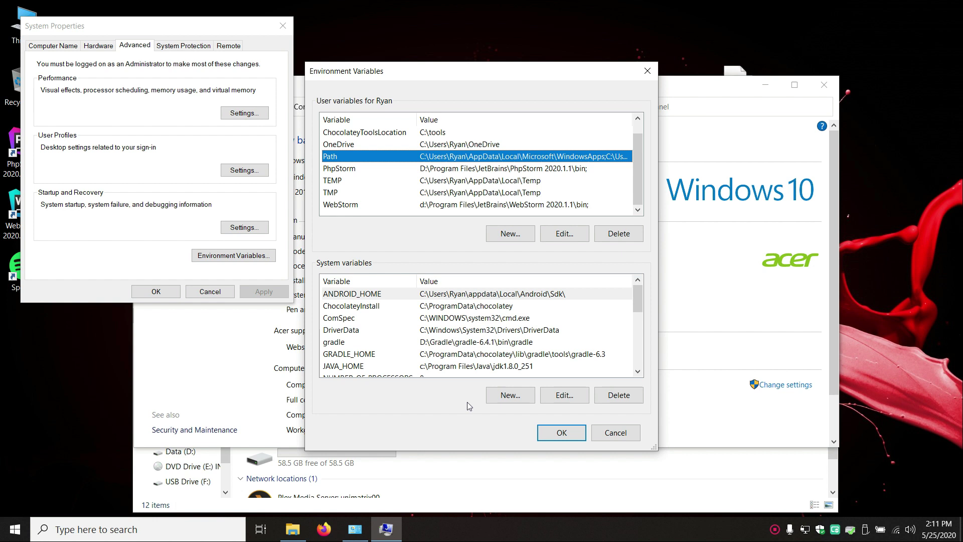
click(621, 441)
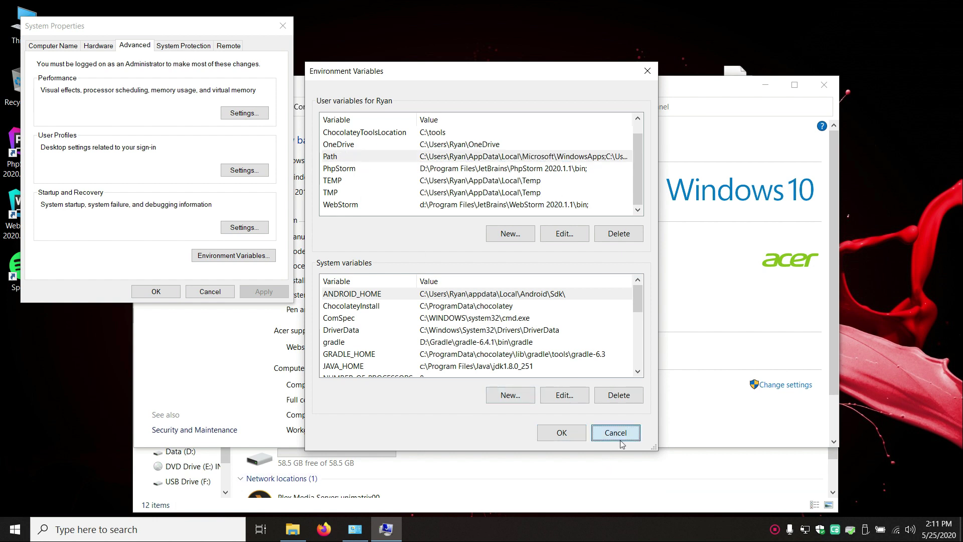
click(209, 293)
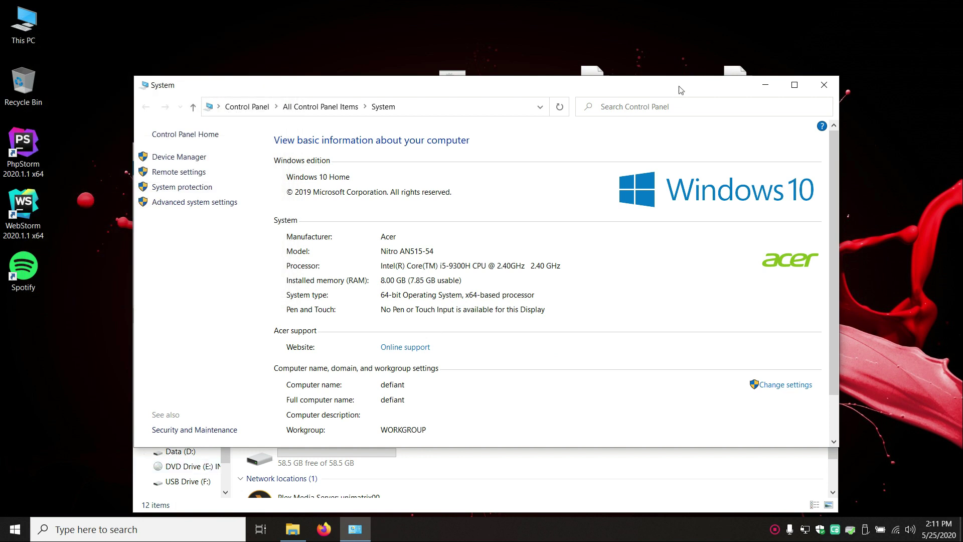
click(823, 85)
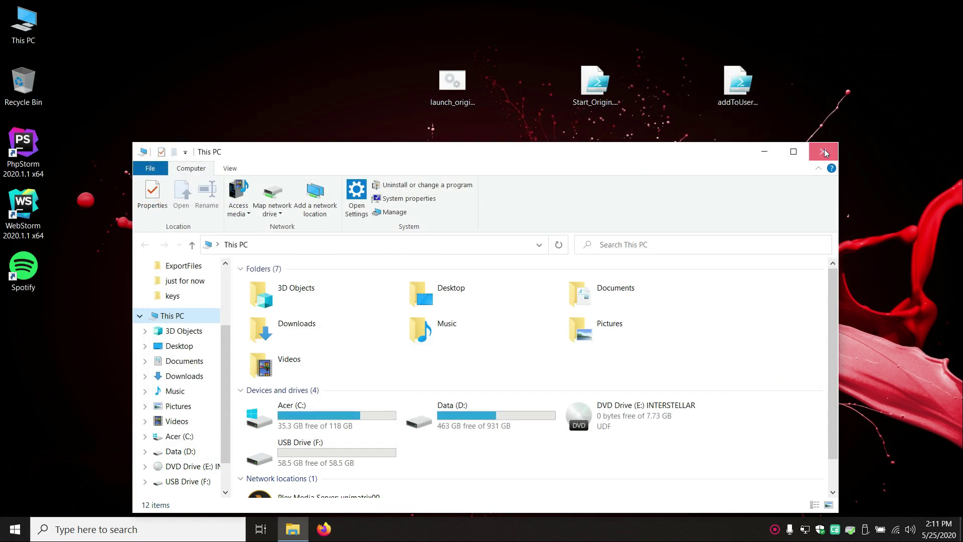
click(824, 151)
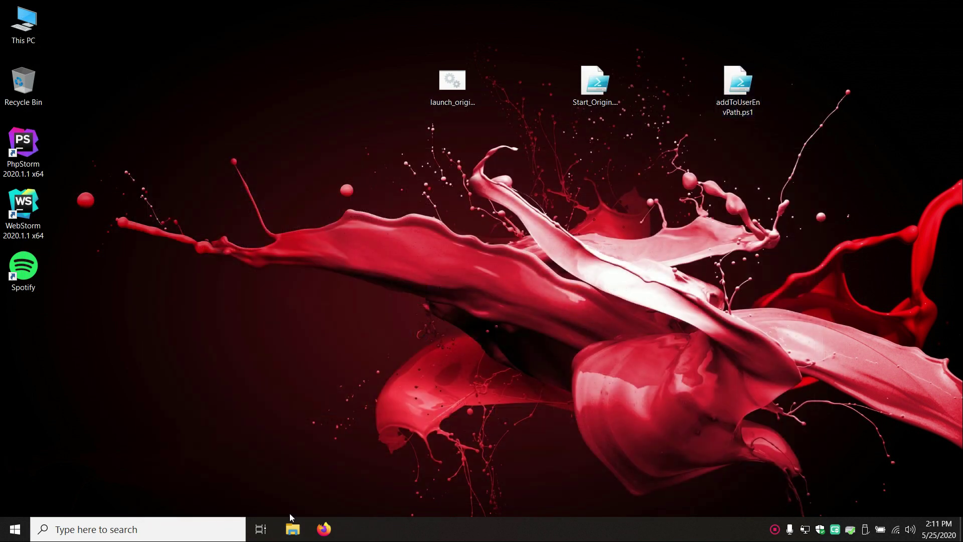
Step: Review the Path line saved in userPath.txt on USB Drive (F:), and close Notepad and File Explorer
click(289, 536)
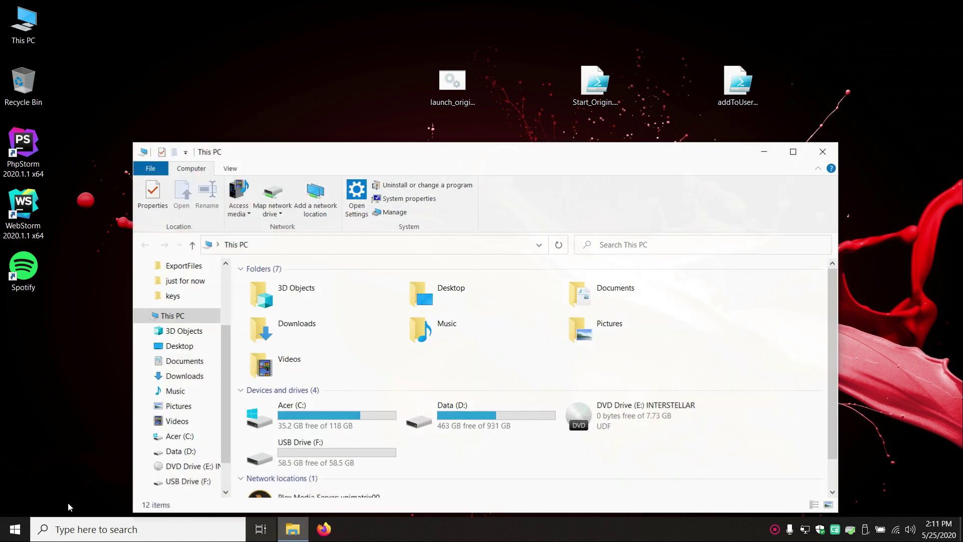
double_click(284, 443)
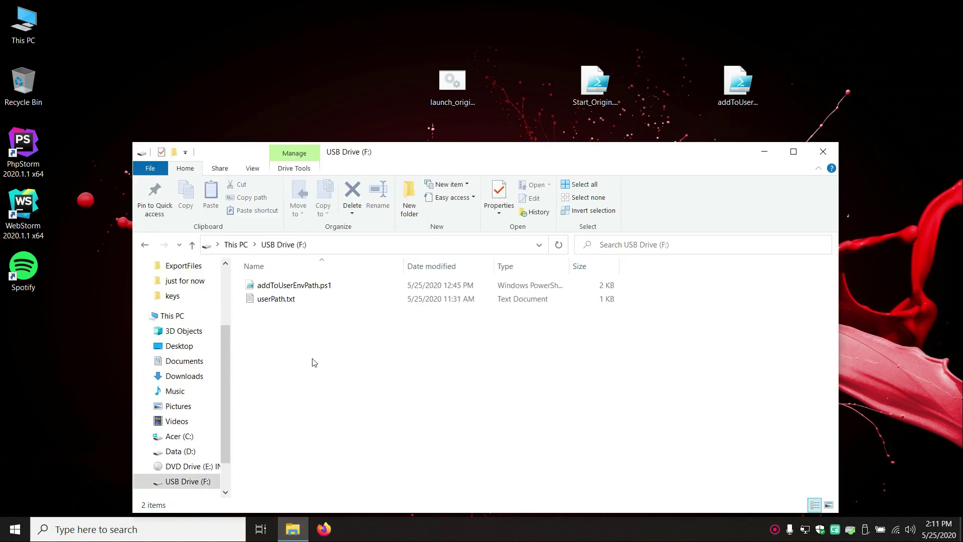
double_click(273, 300)
drag(83, 98, 646, 100)
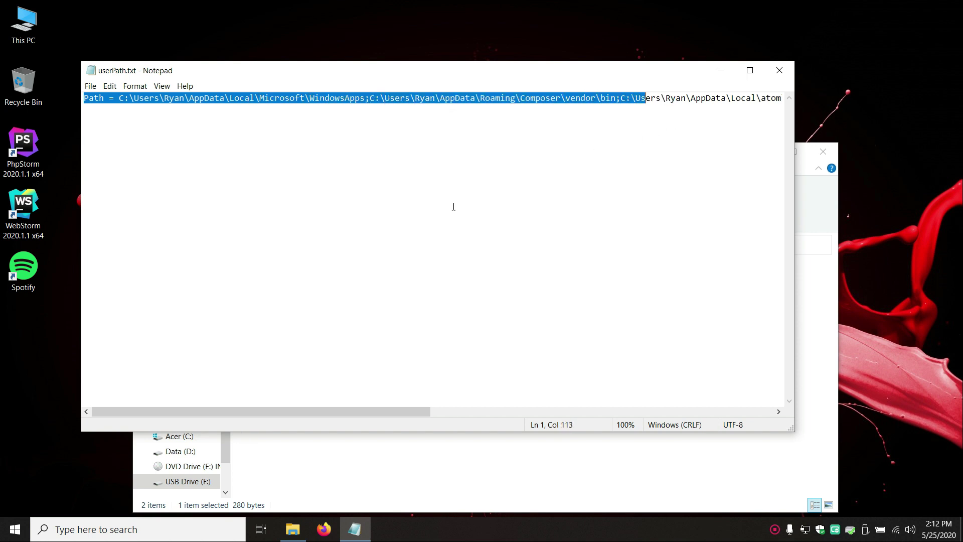
scroll(332, 304, right, 4)
scroll(333, 304, left, 4)
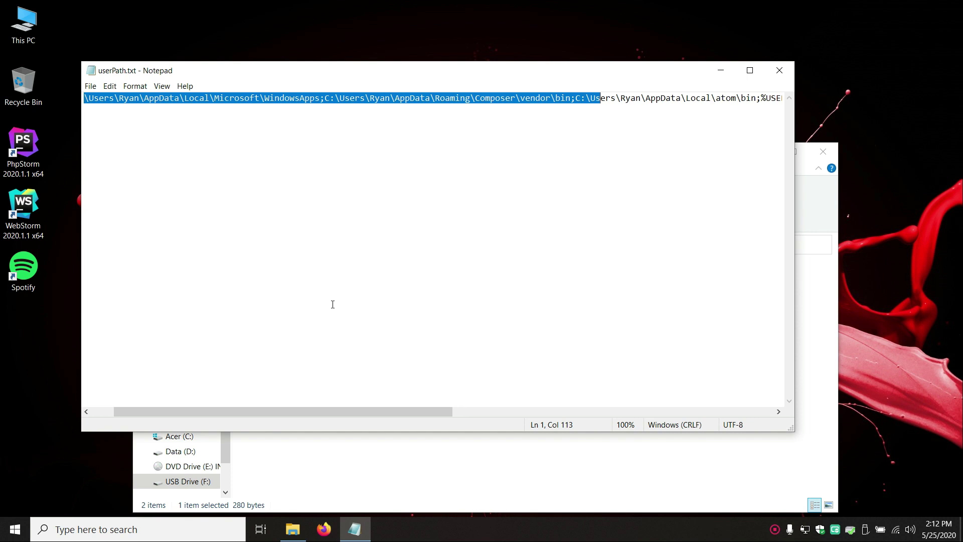
click(778, 70)
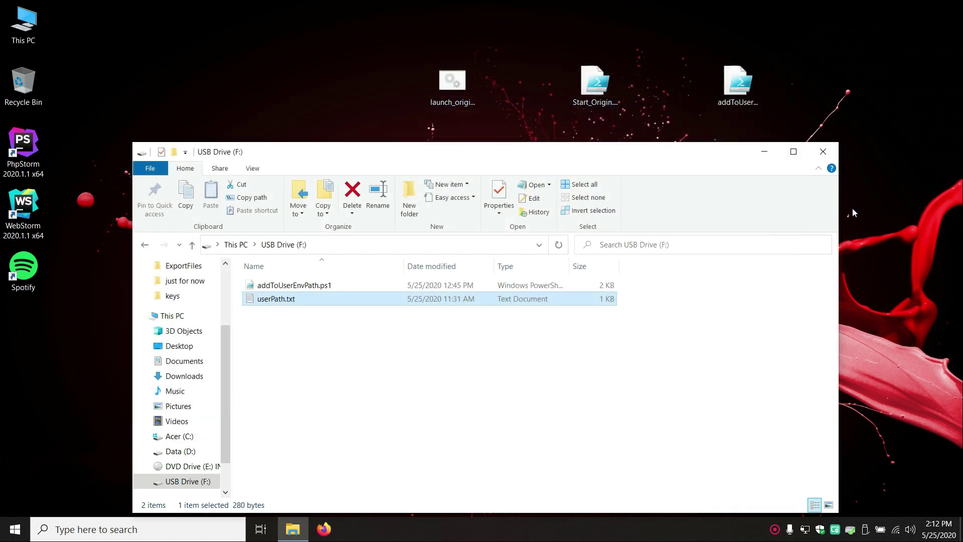
click(823, 151)
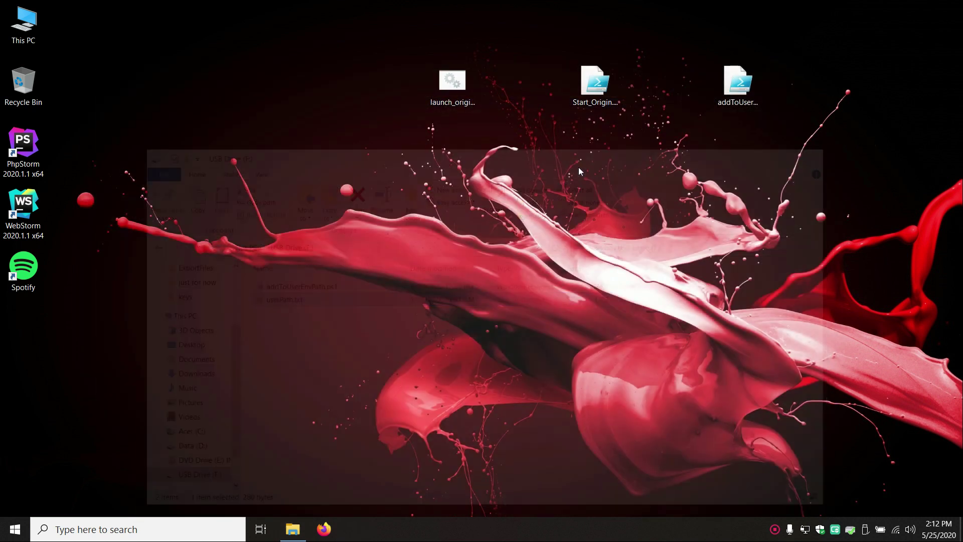
click(742, 83)
drag(633, 17, 864, 155)
drag(671, 32, 848, 211)
click(643, 194)
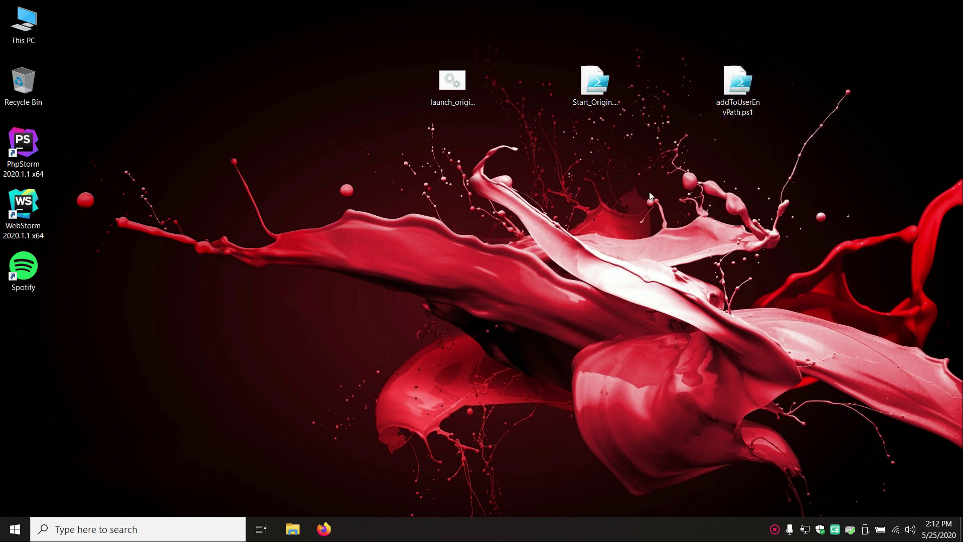
drag(847, 110, 310, 46)
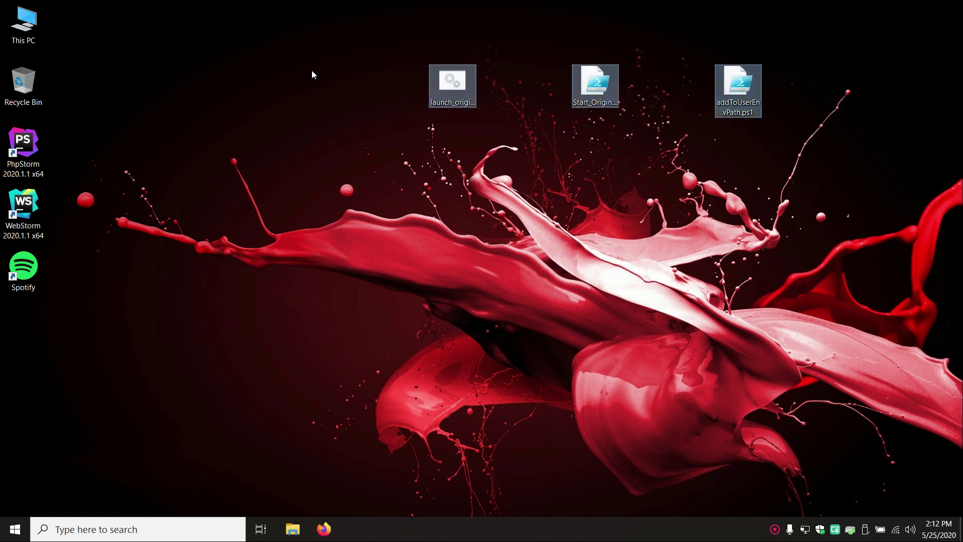
click(269, 162)
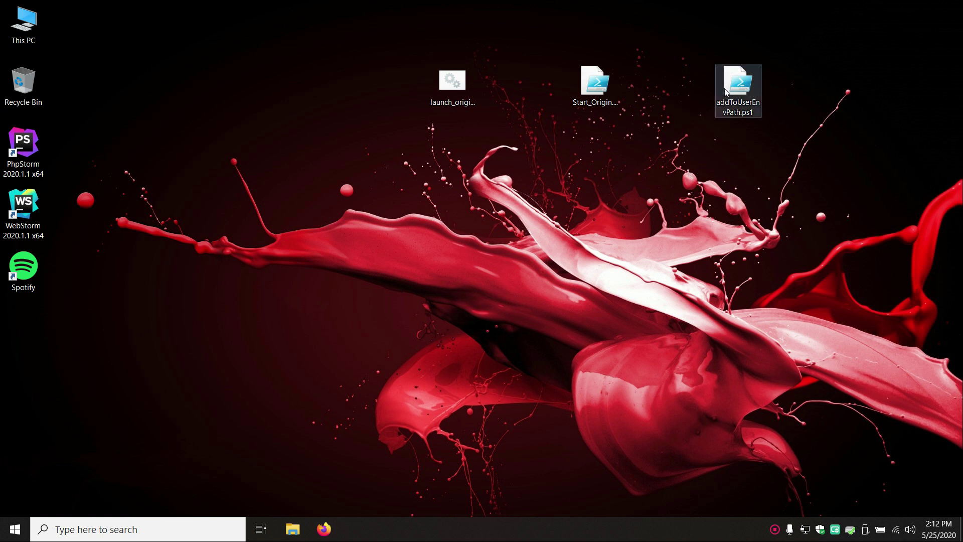
Step: Reopen addToUserEnvPath.ps1 in PowerShell ISE, highlight the Get-ItemProperty line that reads the current Path, and close the editor
right_click(740, 96)
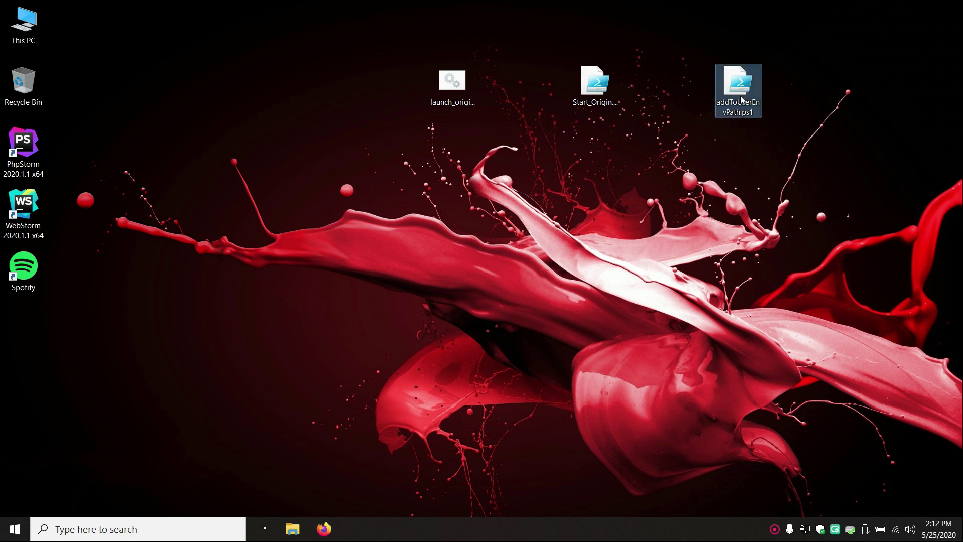
click(768, 134)
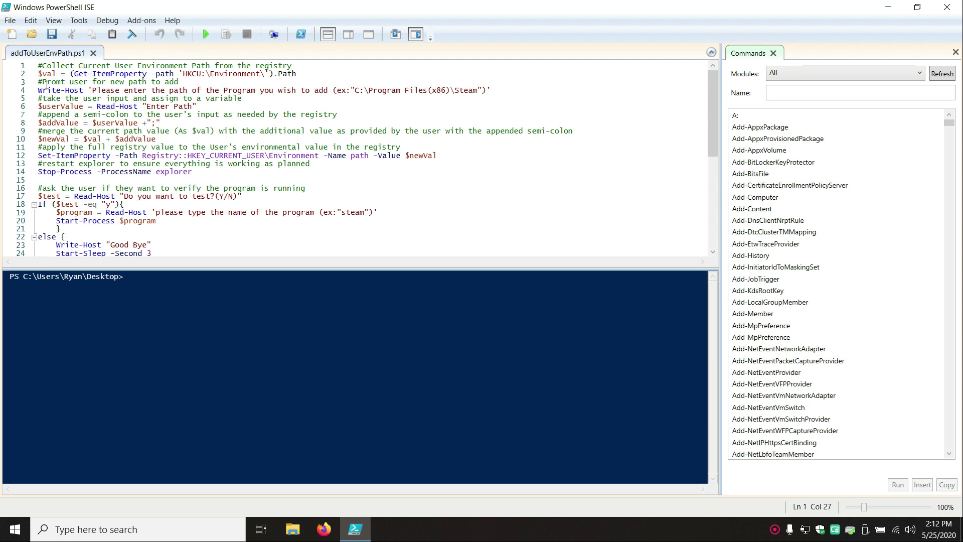
drag(297, 74, 38, 74)
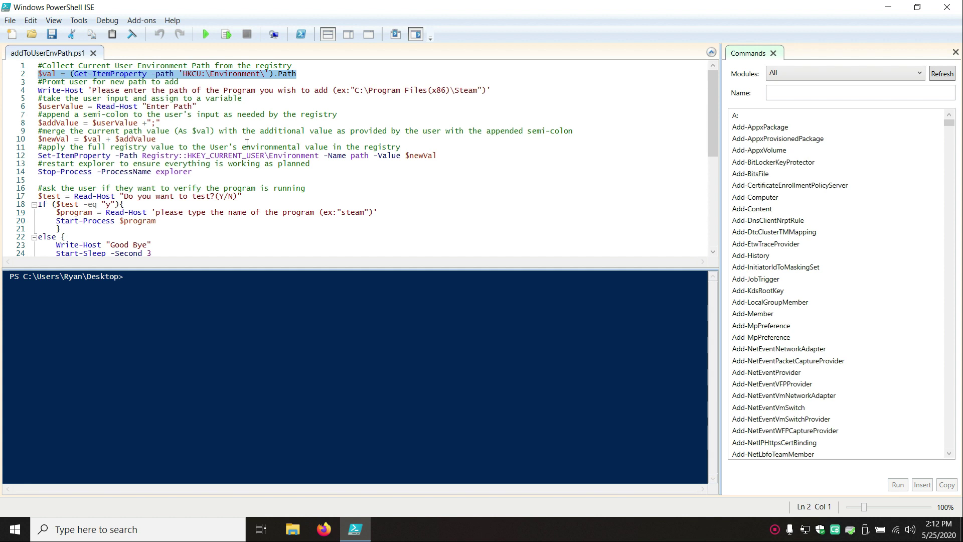
click(948, 14)
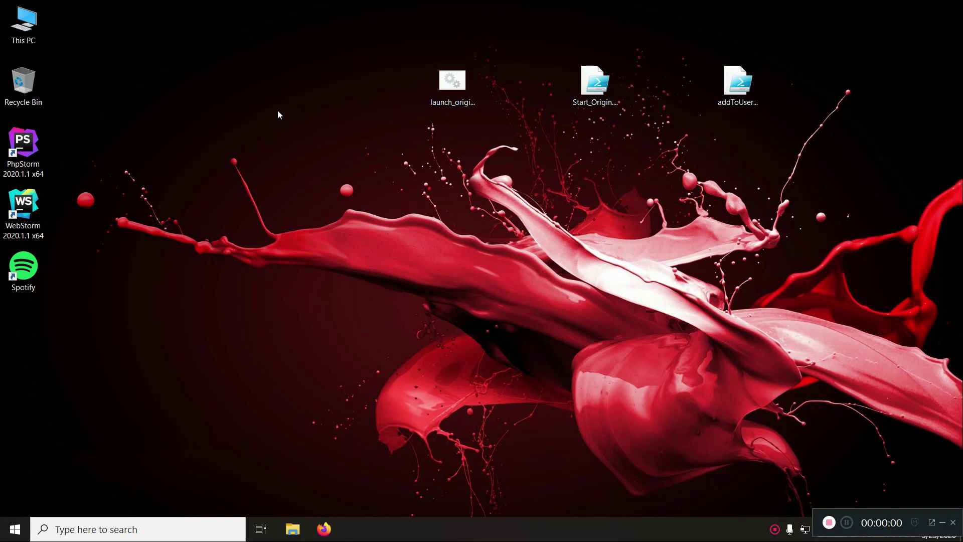
drag(633, 142, 396, 119)
drag(882, 203, 700, 164)
key(super+r)
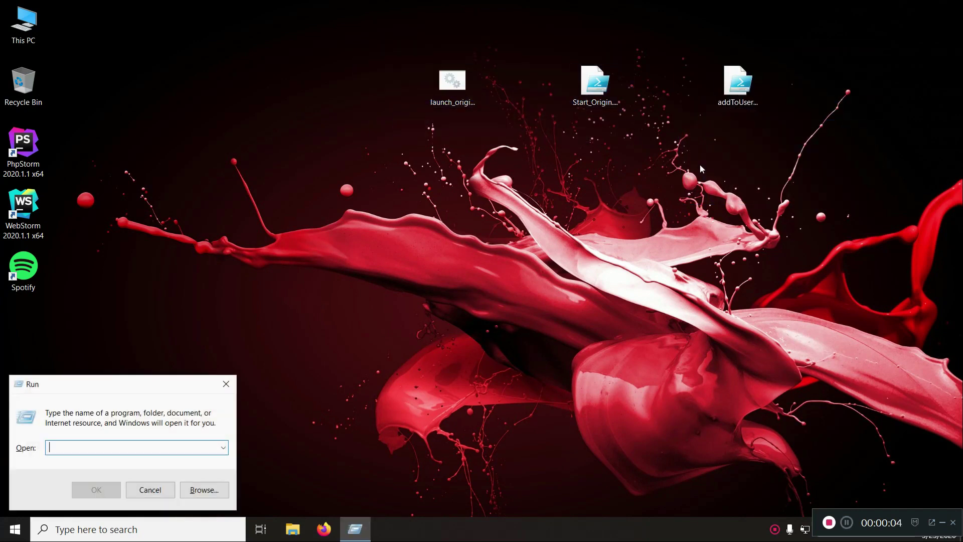
text(https)
key(BackSpace)
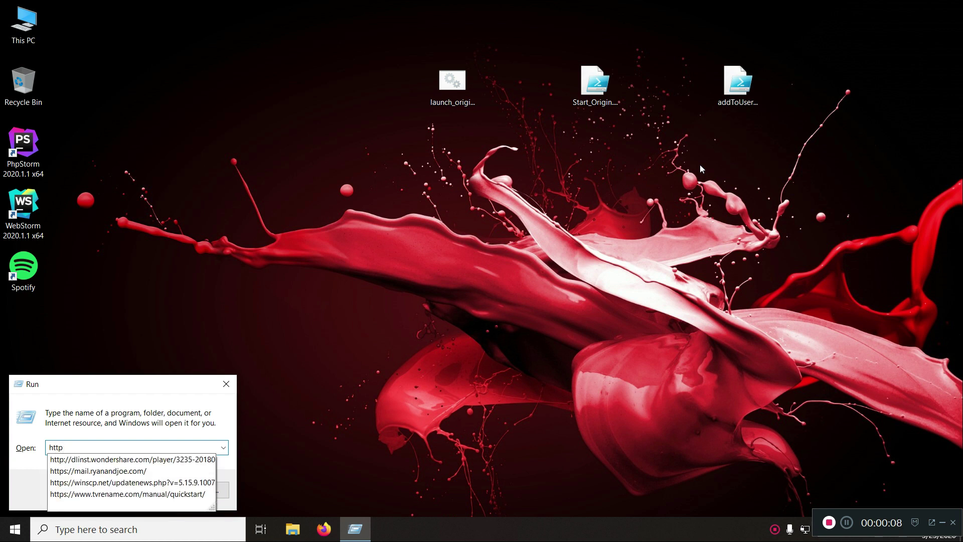
text(s://s)
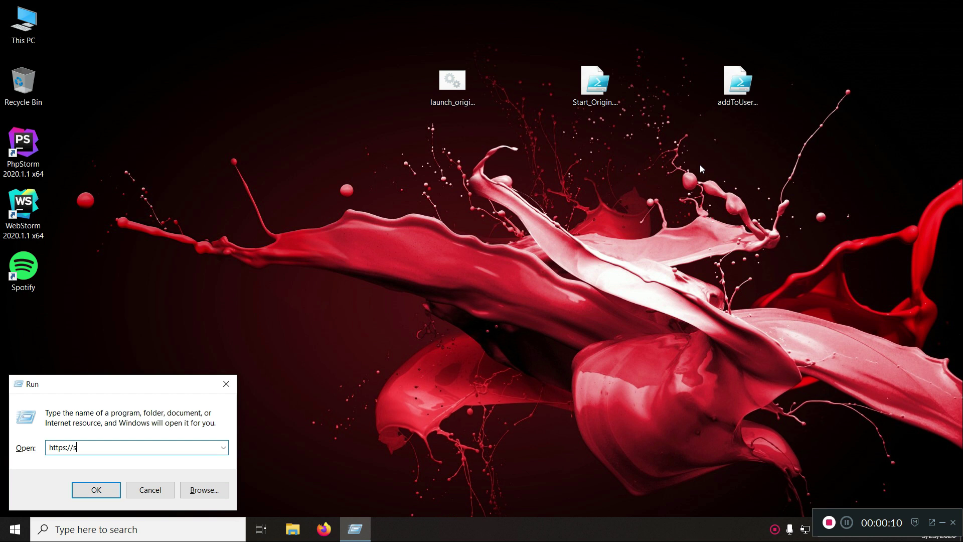
text(impleittols.com)
key(Return)
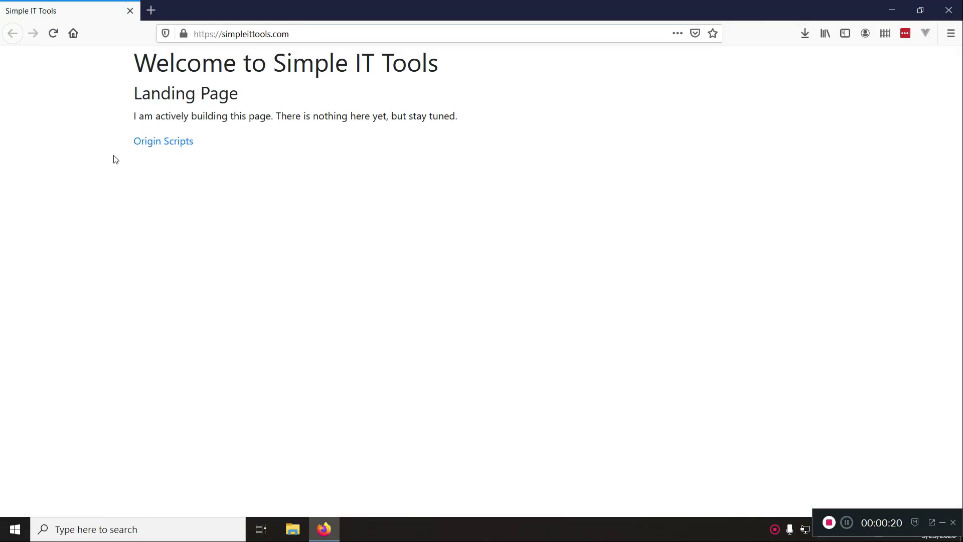
Step: Open the Origin Scripts page and examine the launch_origin_cmd file text by highlighting its lines
click(148, 142)
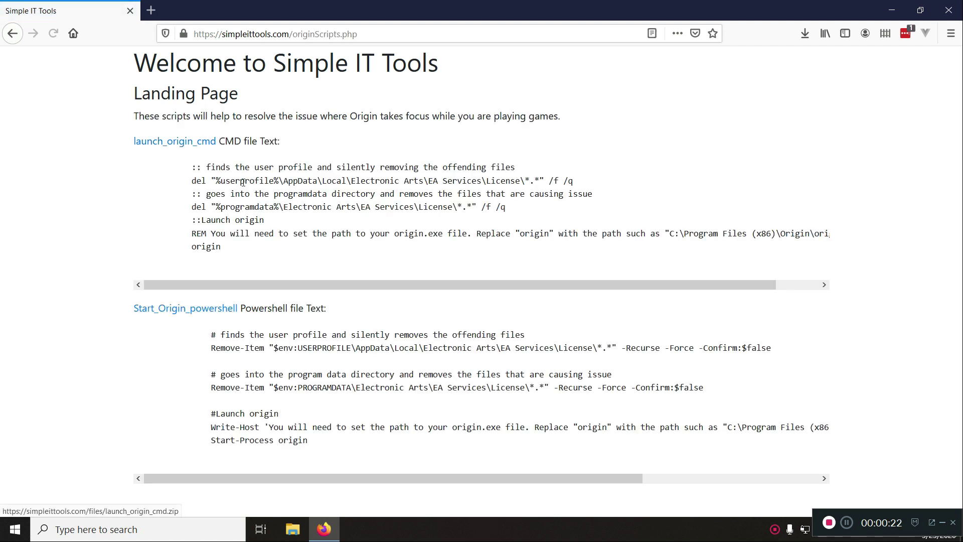
drag(123, 143, 286, 137)
click(318, 139)
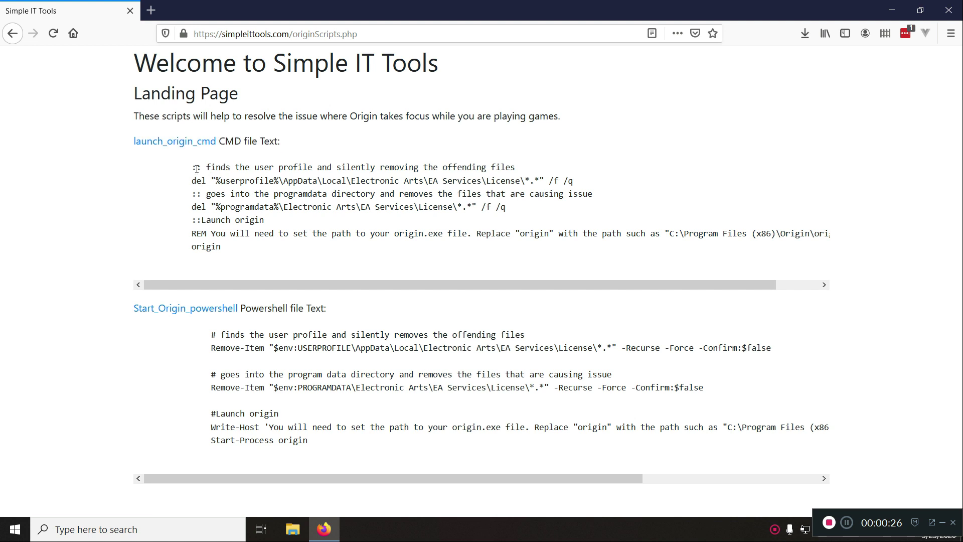
drag(134, 166, 416, 285)
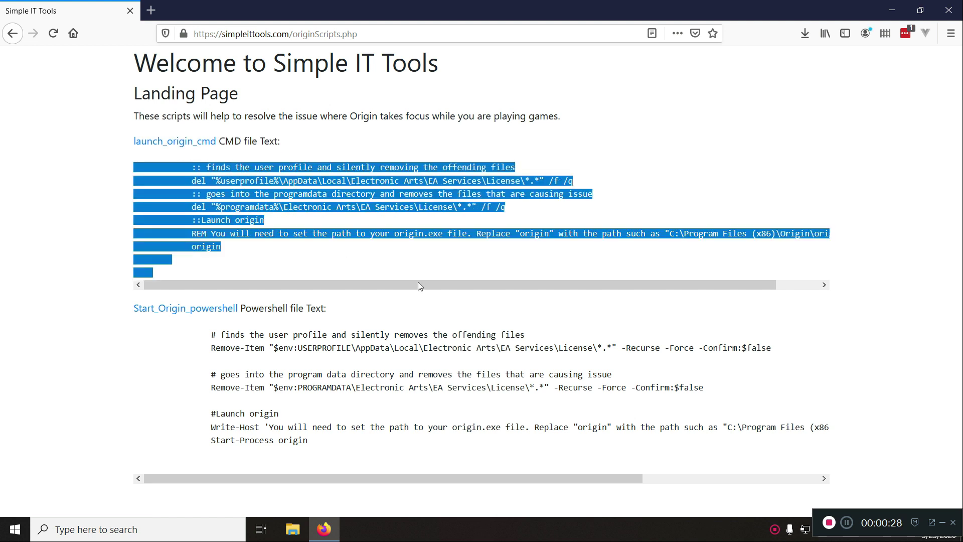
click(414, 242)
drag(414, 249, 128, 193)
click(212, 196)
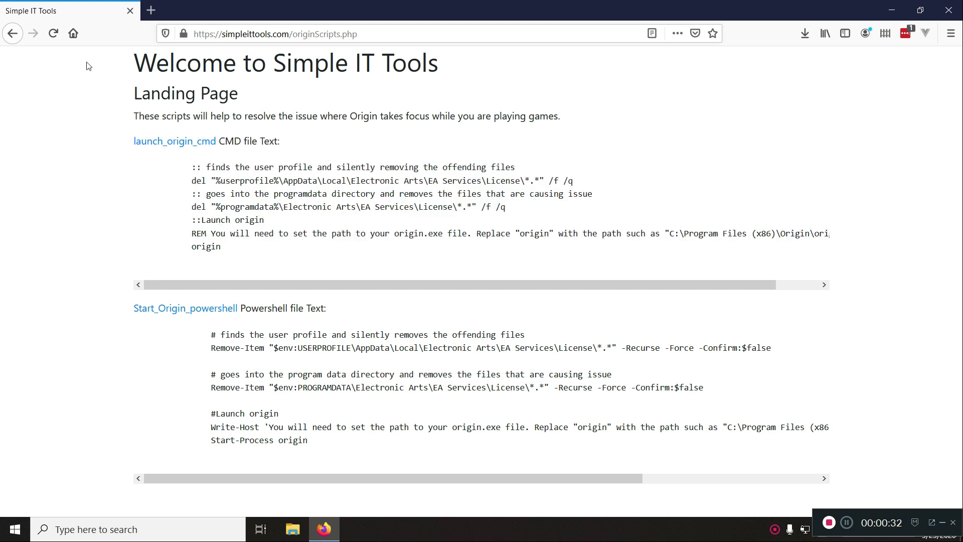
Step: Return to the Simple IT Tools landing page, highlight the area around the Origin Scripts link, and close the browser
click(12, 34)
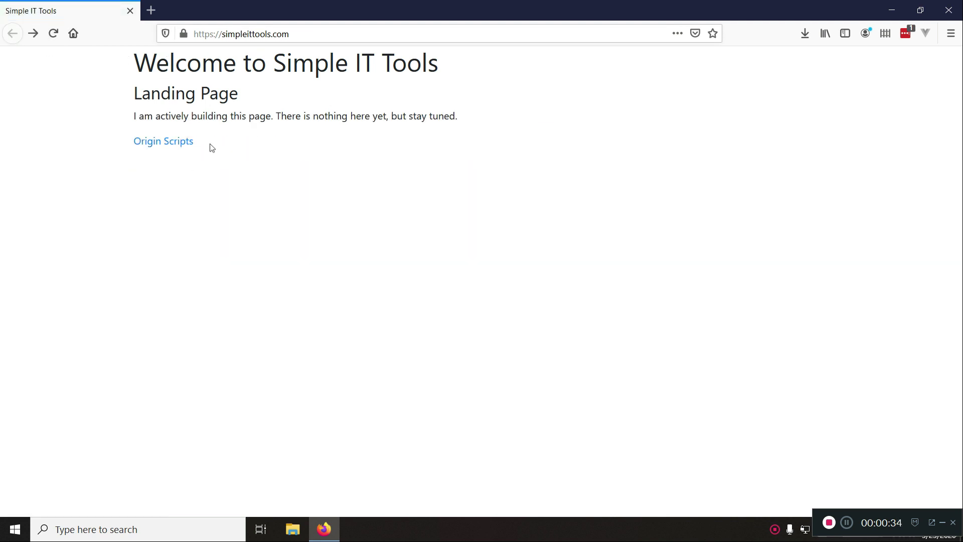
drag(212, 147, 136, 150)
click(133, 178)
click(957, 10)
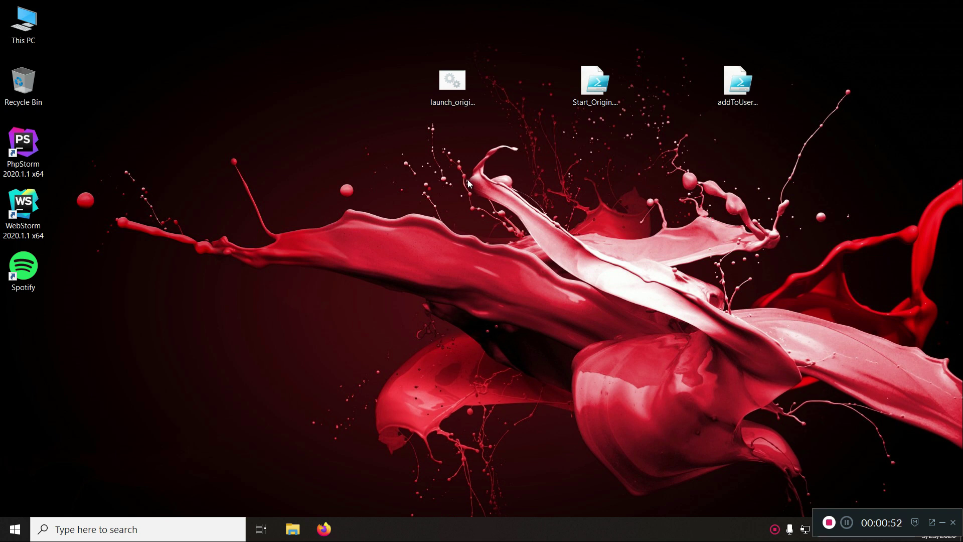
drag(79, 326, 428, 95)
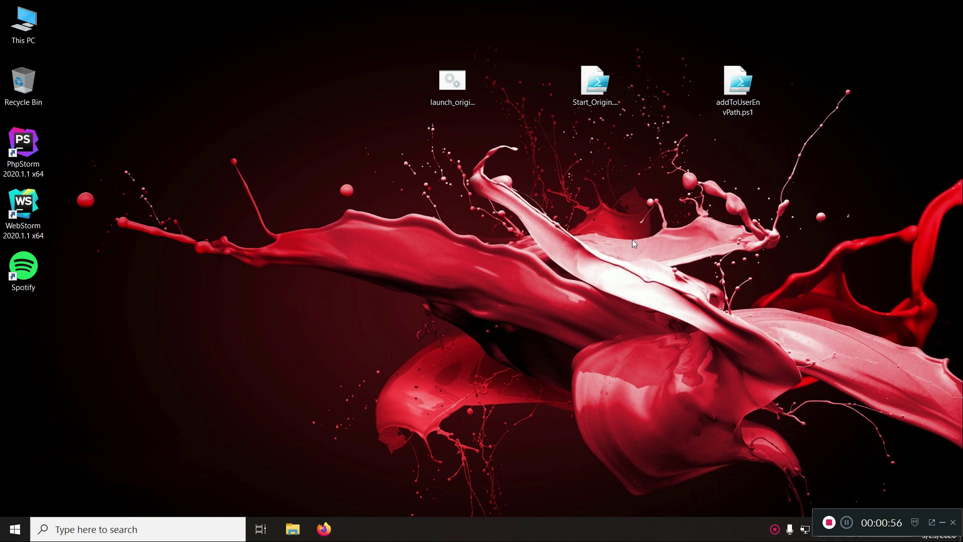